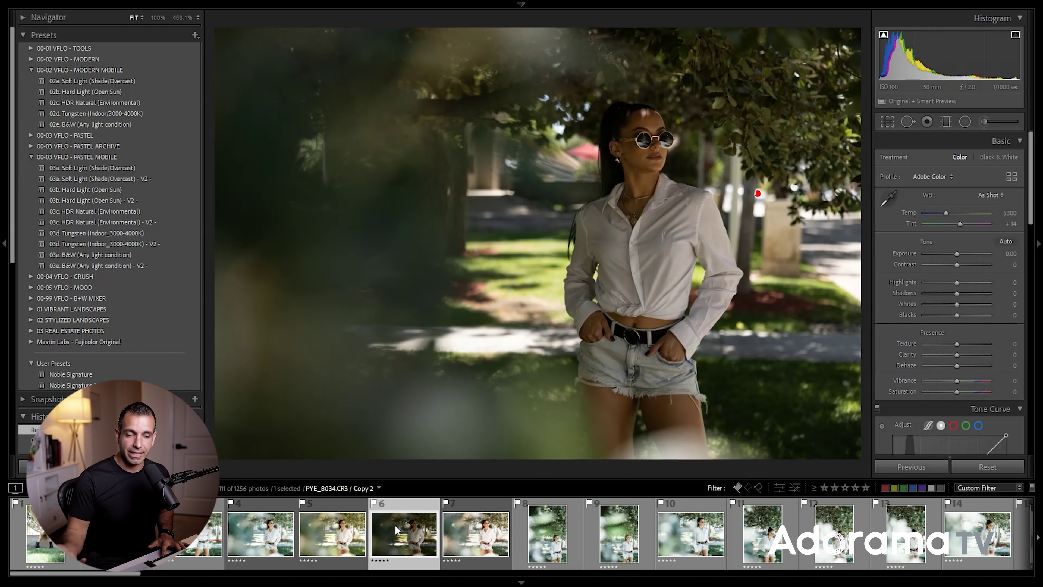
# Step: Compare edited Copy 3 with original Copy 2, then make virtual copy Copy 4 of the original
pyautogui.press('Right')
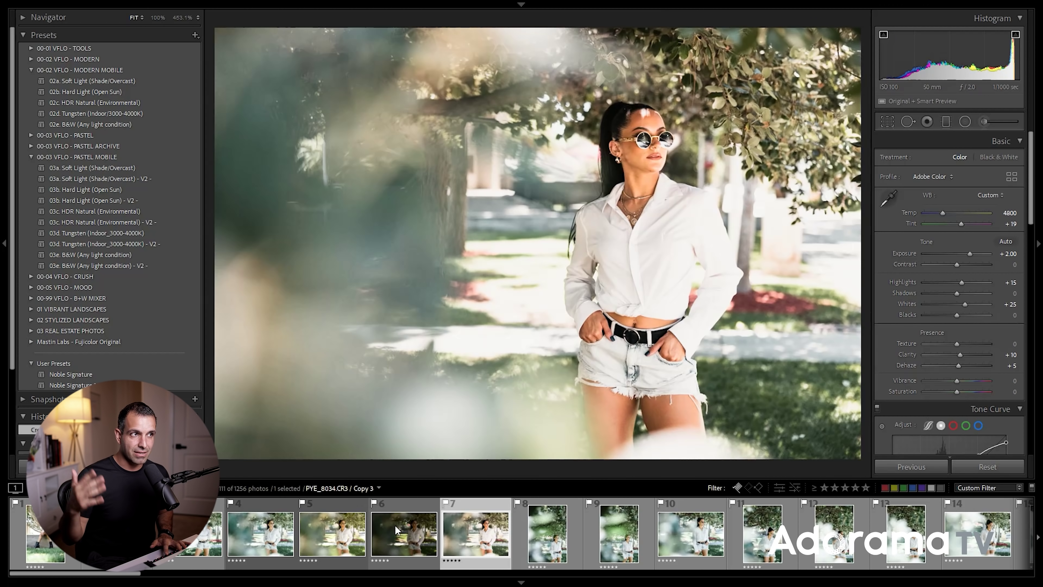
pyautogui.click(394, 525)
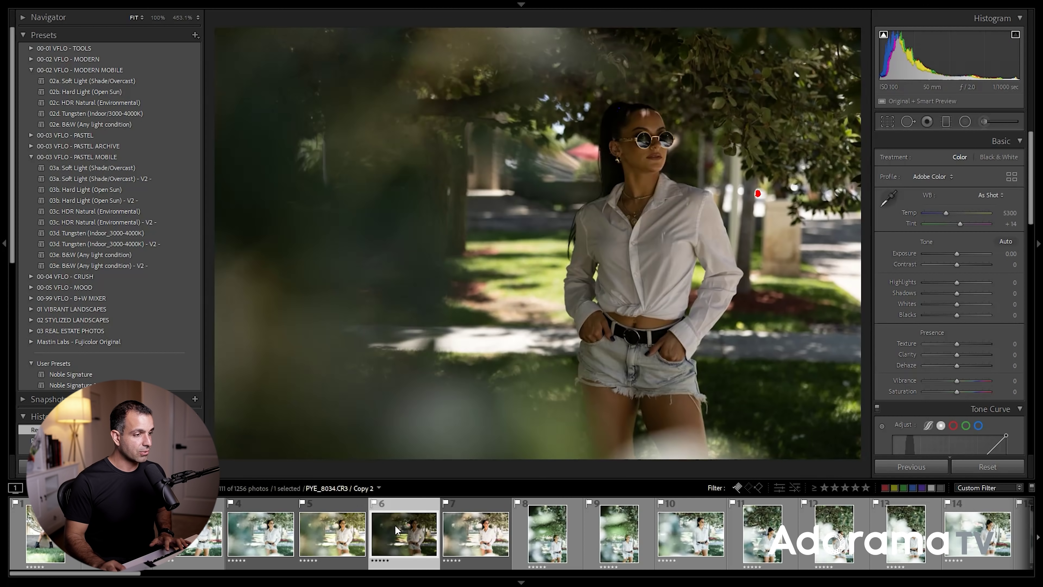
pyautogui.hotkey('ctrl', "'")
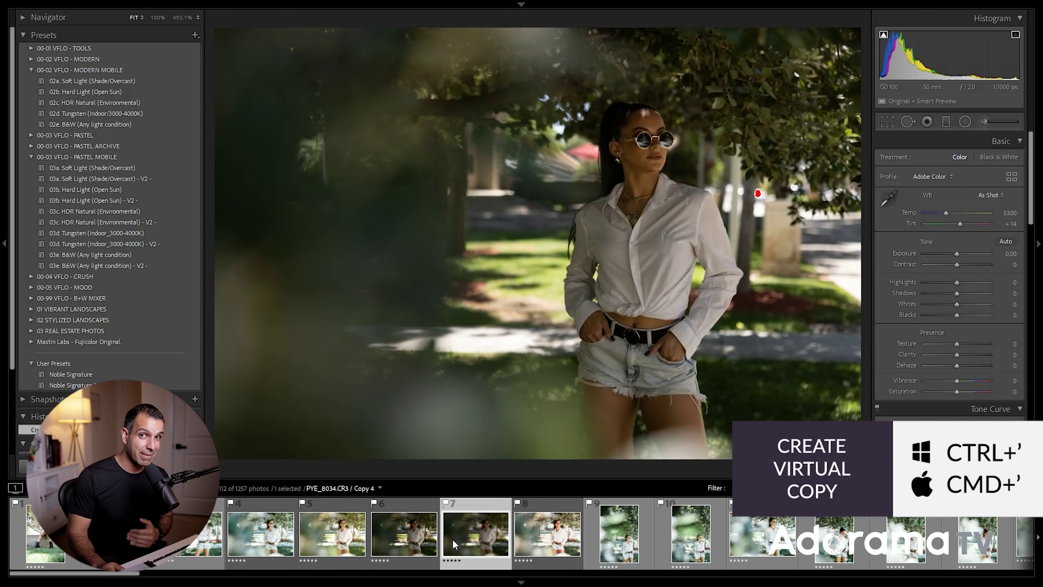
pyautogui.click(438, 539)
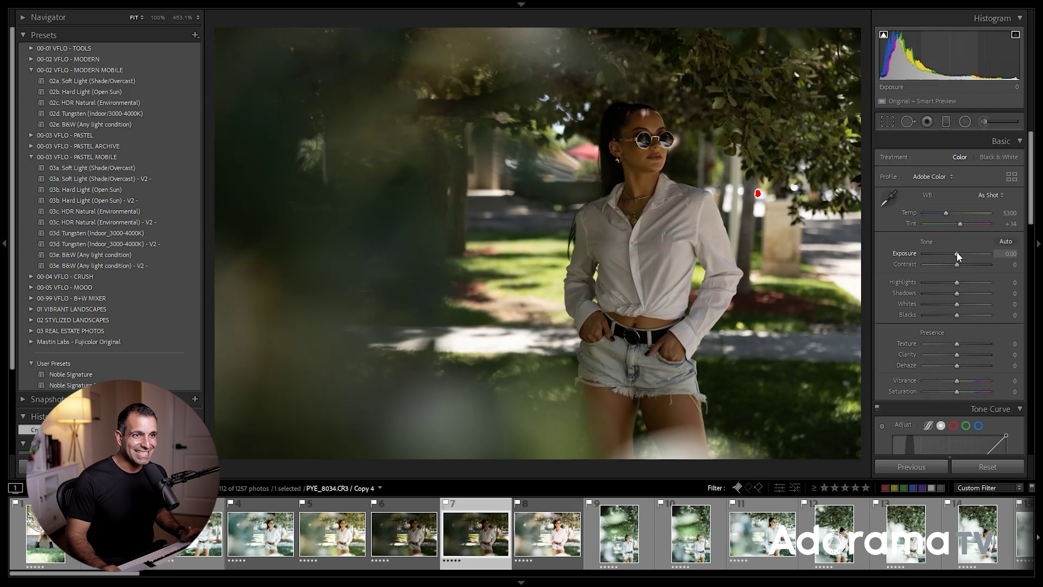
# Step: Raise Copy 4's Exposure to +2.00, toggle clipping warnings with J, and compare against darker Copy 2
pyautogui.moveTo(957, 251); pyautogui.dragTo(968, 254)
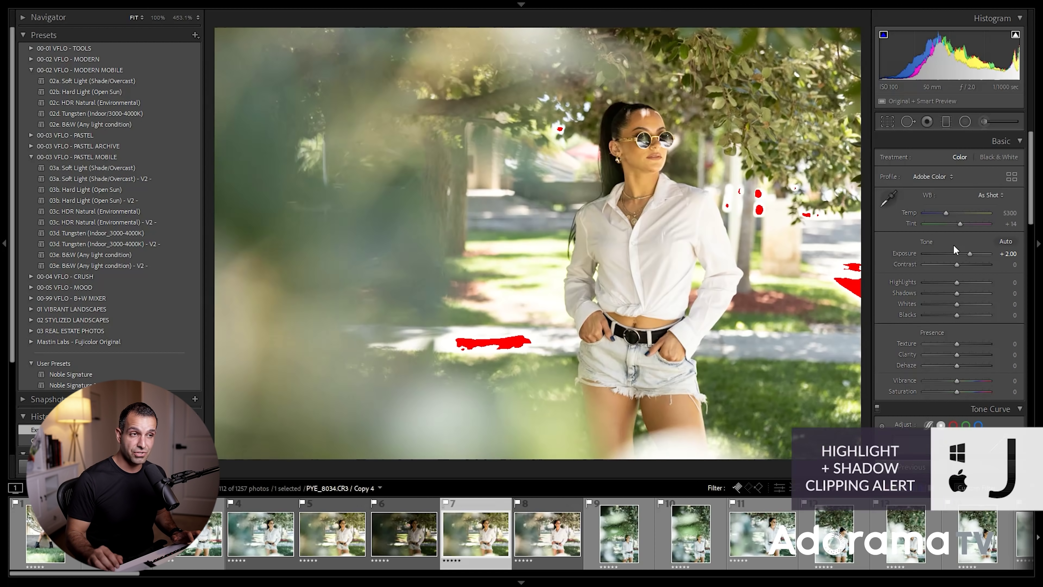
pyautogui.press('j')
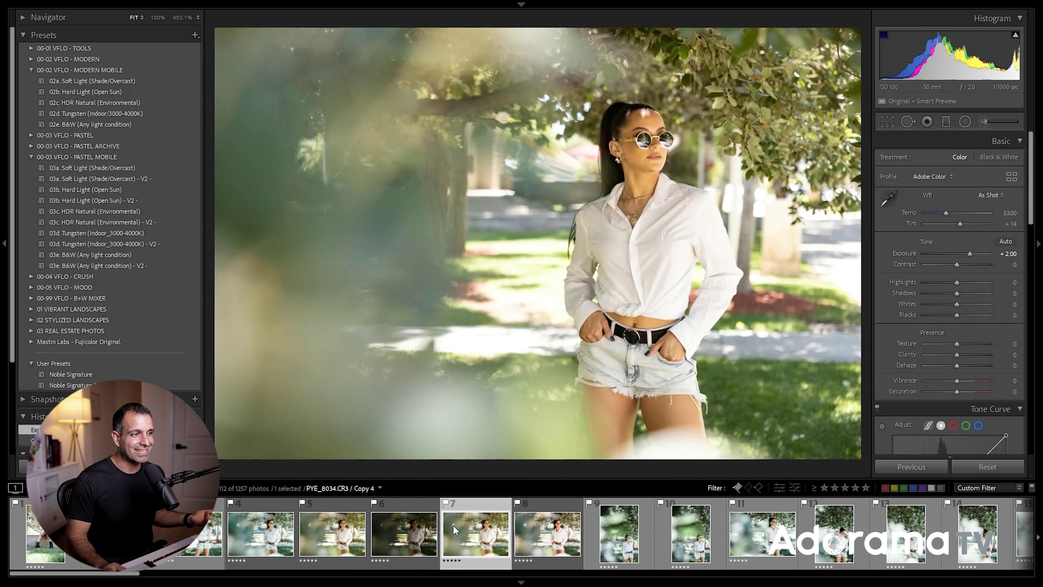
pyautogui.click(415, 539)
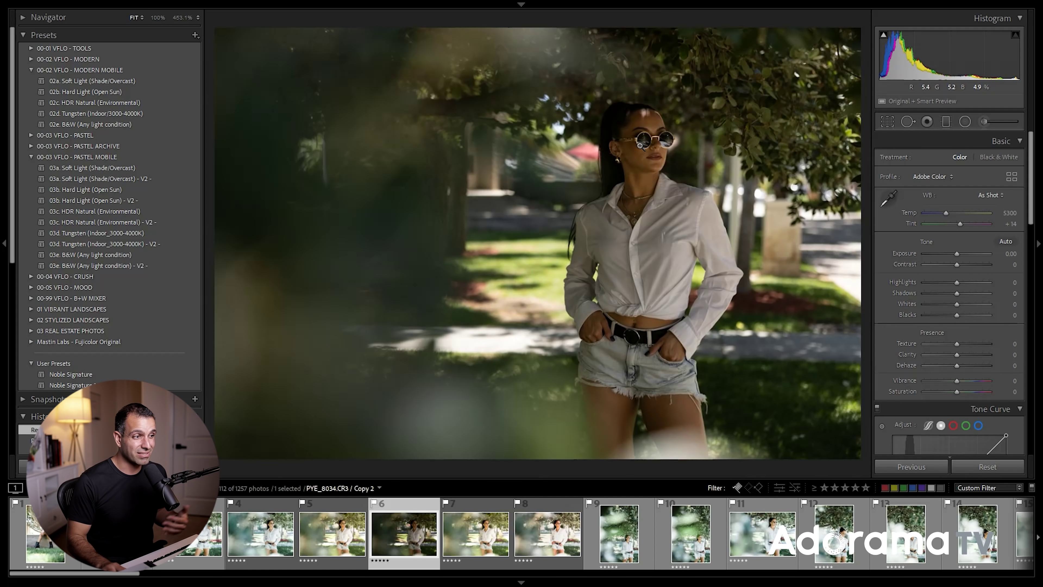
pyautogui.press('Right')
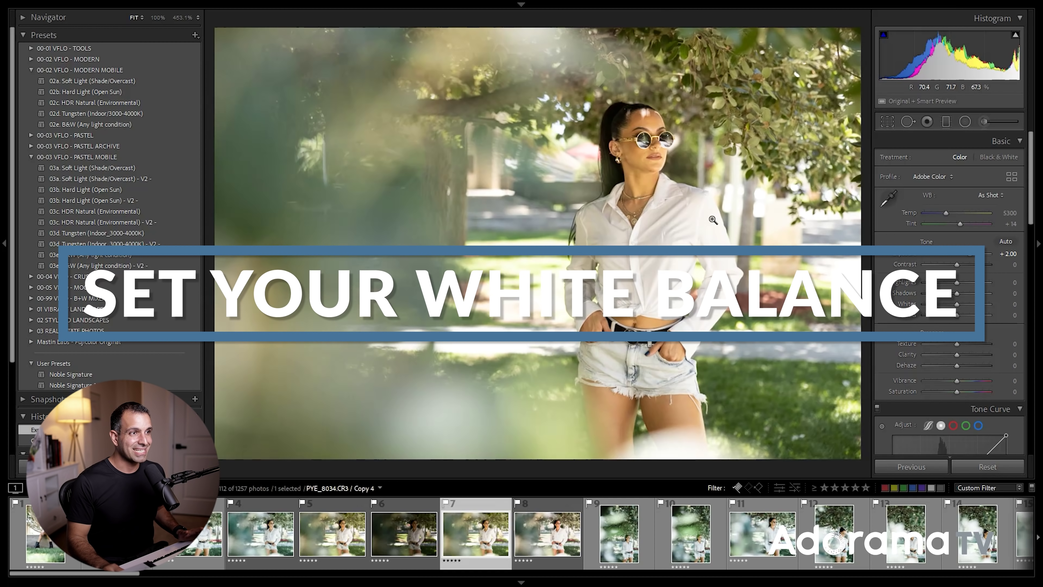
# Step: Sample the white shirt for white balance; set Highlights −15, Shadows +10, Whites −30, Blacks −10
pyautogui.press('w')
pyautogui.click(650, 219)
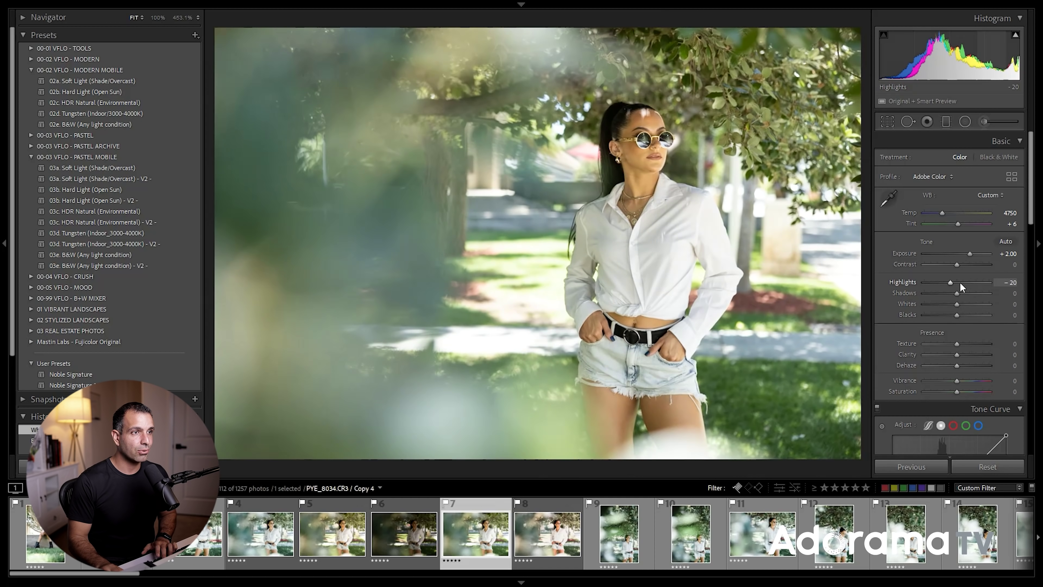
pyautogui.scroll(-2, 960, 282)
pyautogui.scroll(-1, 960, 282)
pyautogui.scroll(-6, 966, 302)
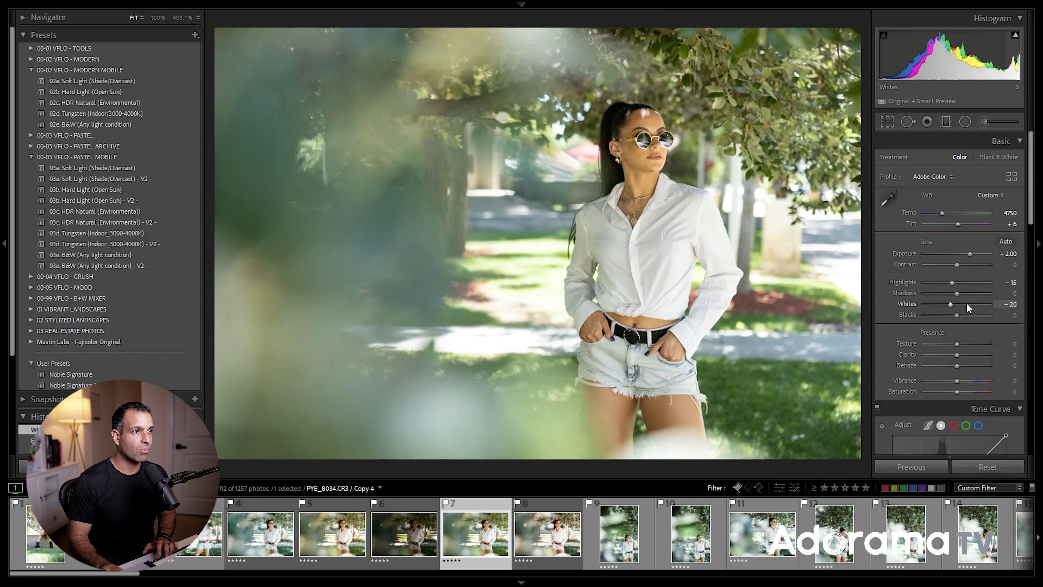
pyautogui.scroll(1, 972, 293)
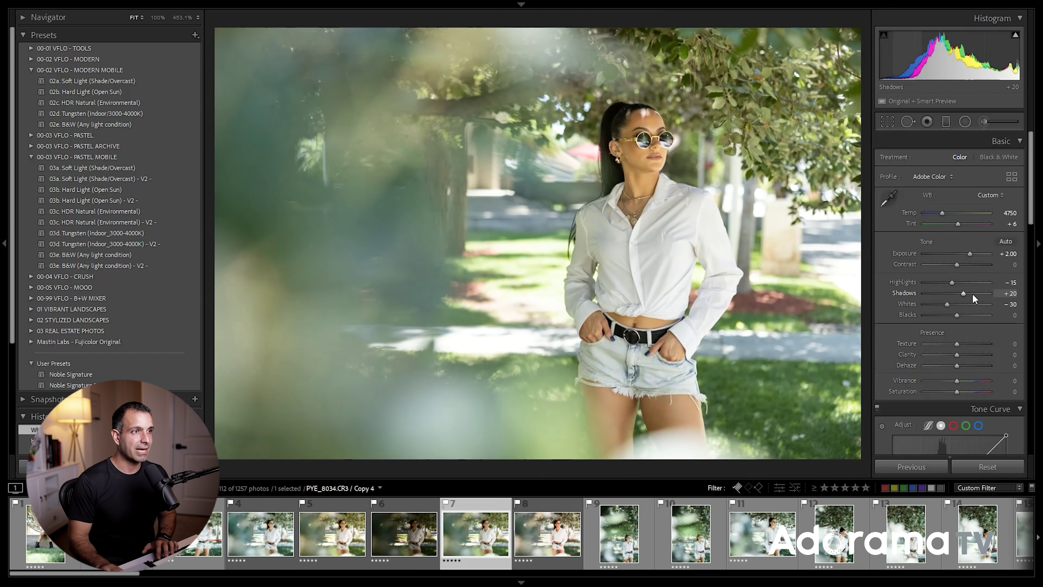
pyautogui.scroll(1, 971, 292)
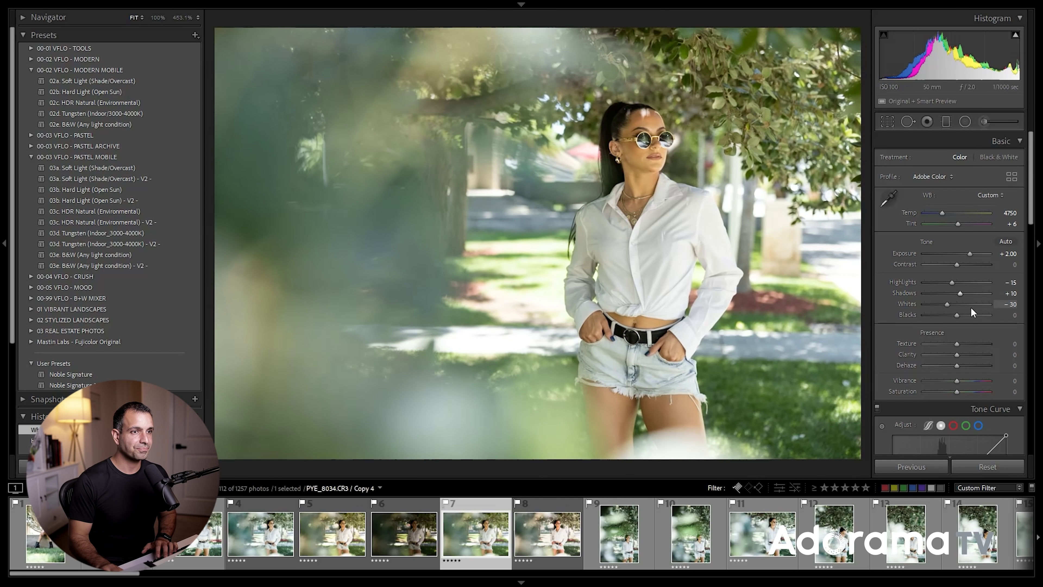
pyautogui.scroll(-2, 970, 311)
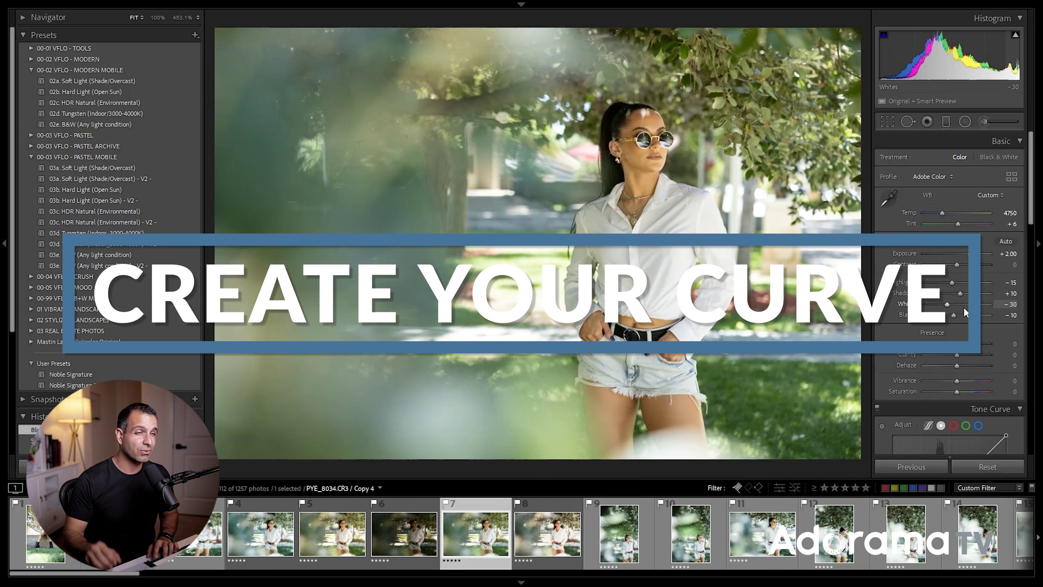
# Step: Add tone curve points, lifting the brights near 186 and pulling the darks down near 67
pyautogui.scroll(-3, 948, 324)
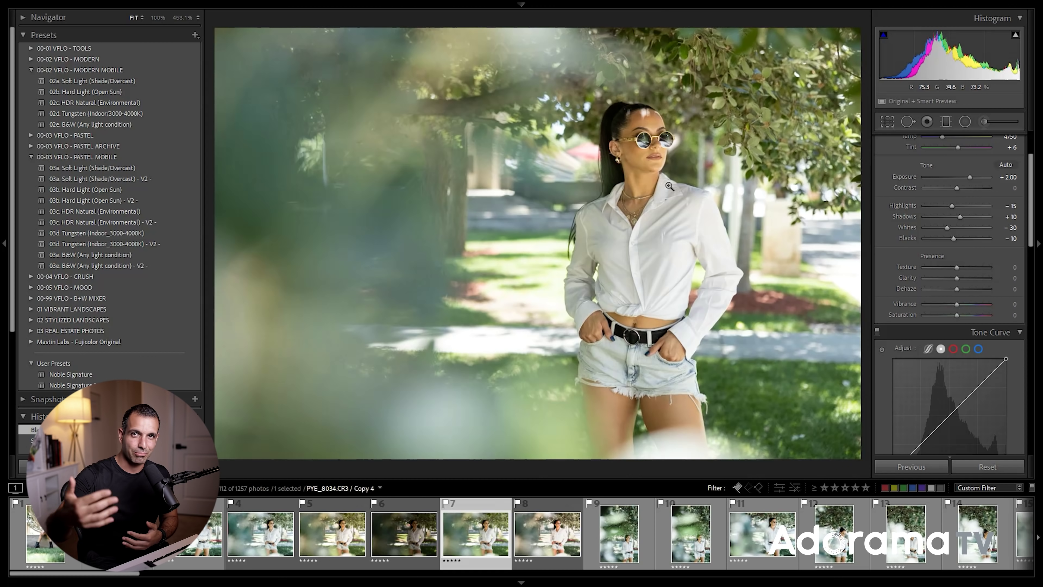
pyautogui.scroll(-4, 944, 288)
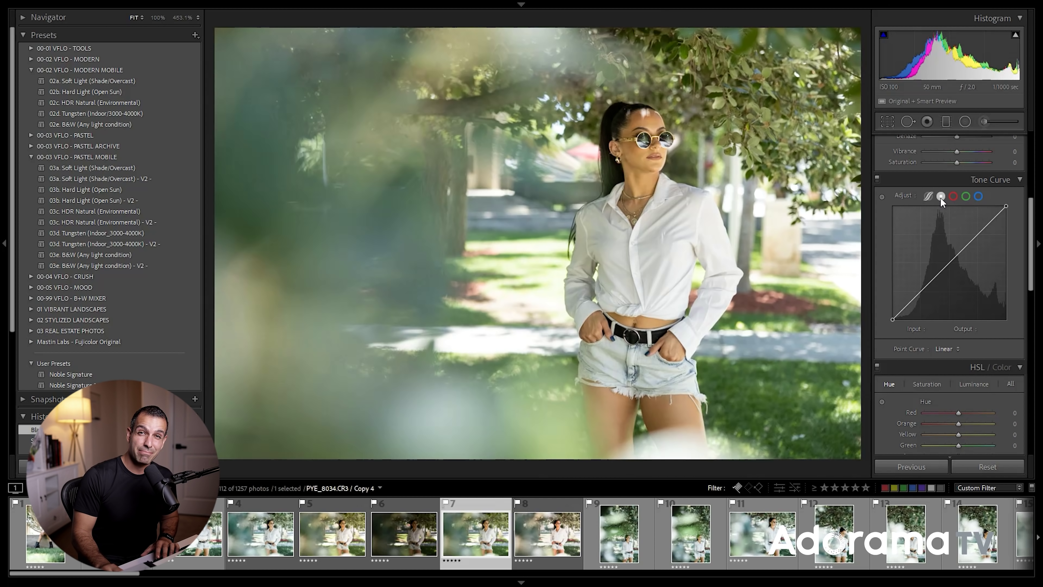
pyautogui.moveTo(976, 236); pyautogui.dragTo(976, 231)
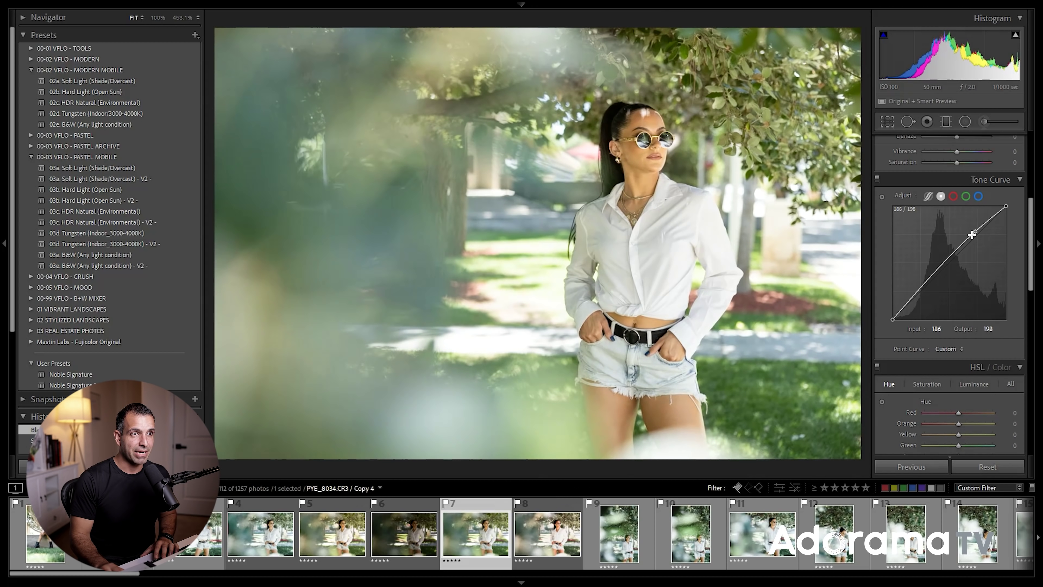
pyautogui.moveTo(922, 286); pyautogui.dragTo(923, 290)
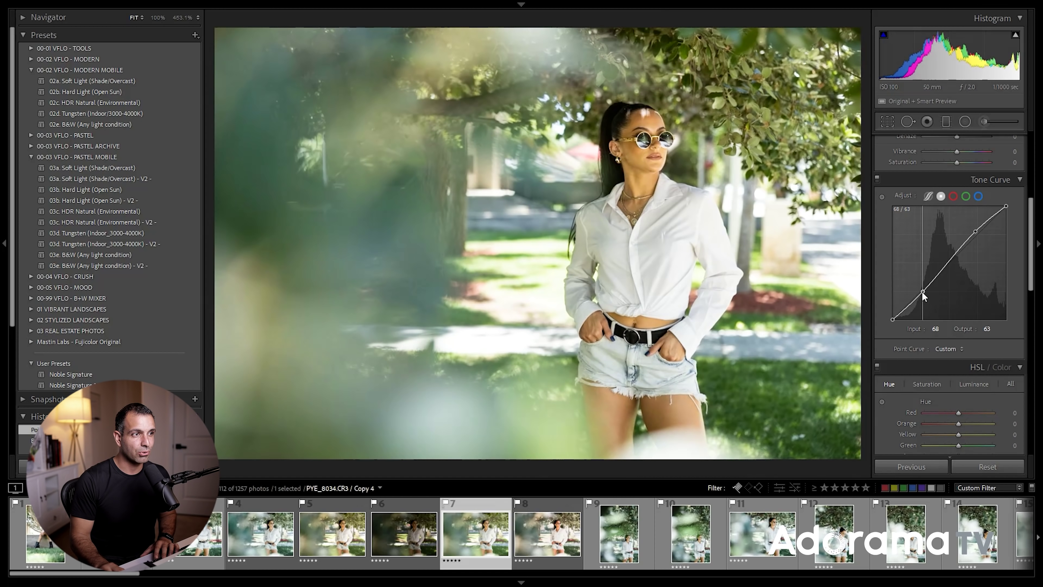
# Step: Reset Shadows and Blacks to 0 and deepen the shadow curve point to input 69, output 60
pyautogui.scroll(4, 961, 217)
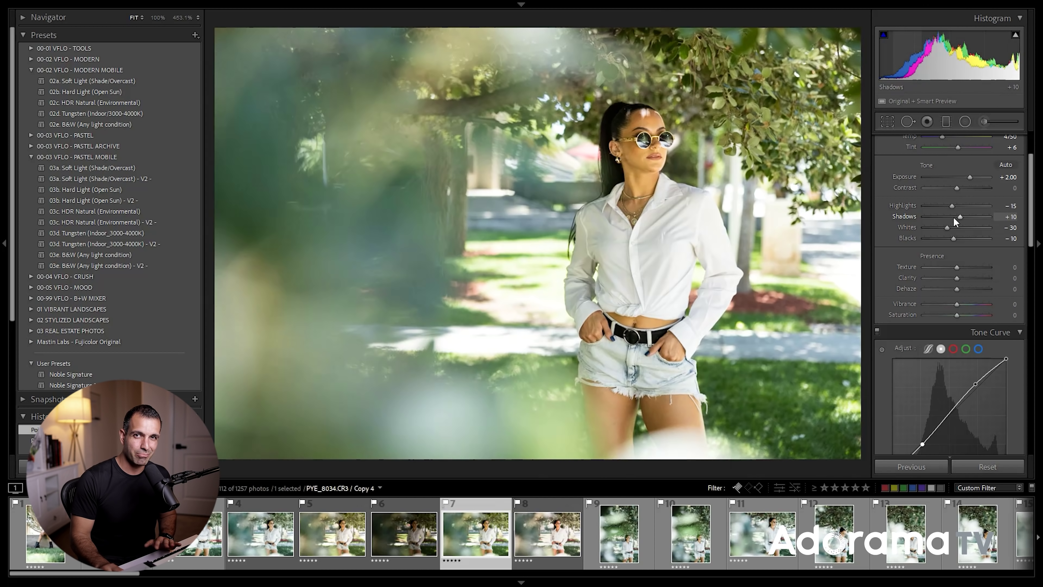
pyautogui.doubleClick(959, 216)
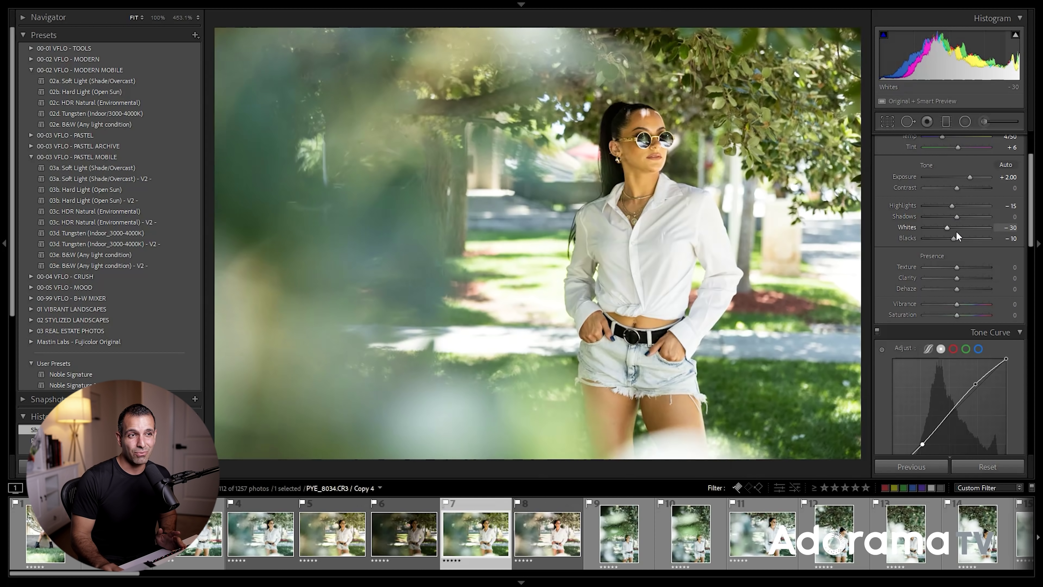
pyautogui.doubleClick(954, 235)
pyautogui.scroll(-5, 962, 209)
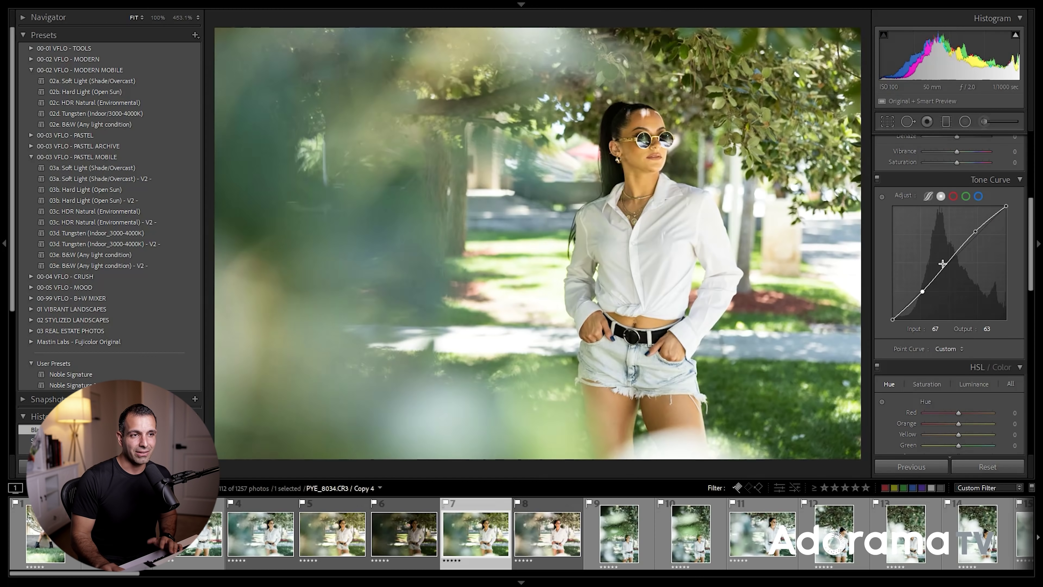
pyautogui.moveTo(923, 293); pyautogui.dragTo(923, 292)
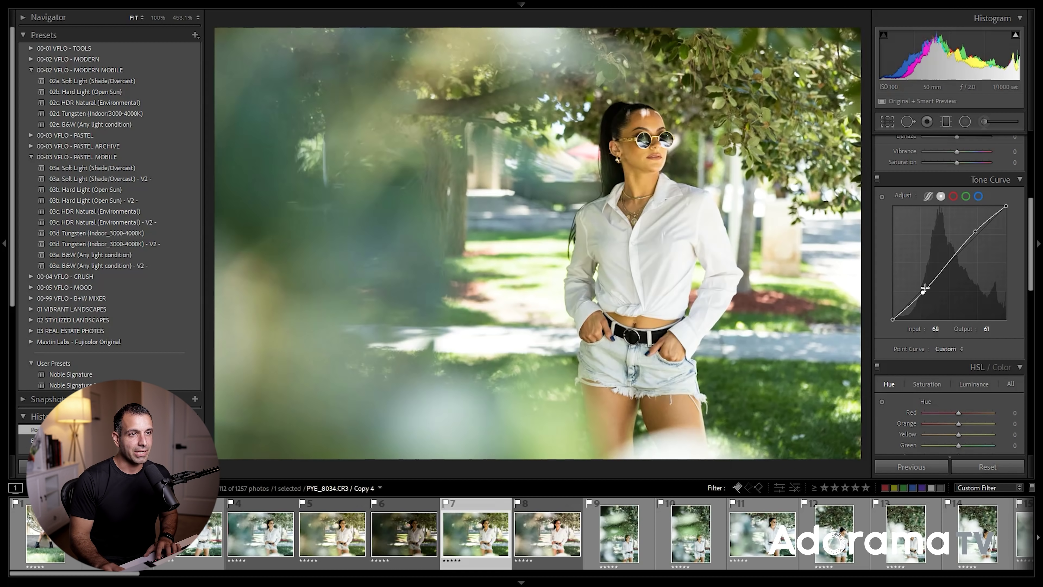
pyautogui.moveTo(923, 291); pyautogui.dragTo(922, 292)
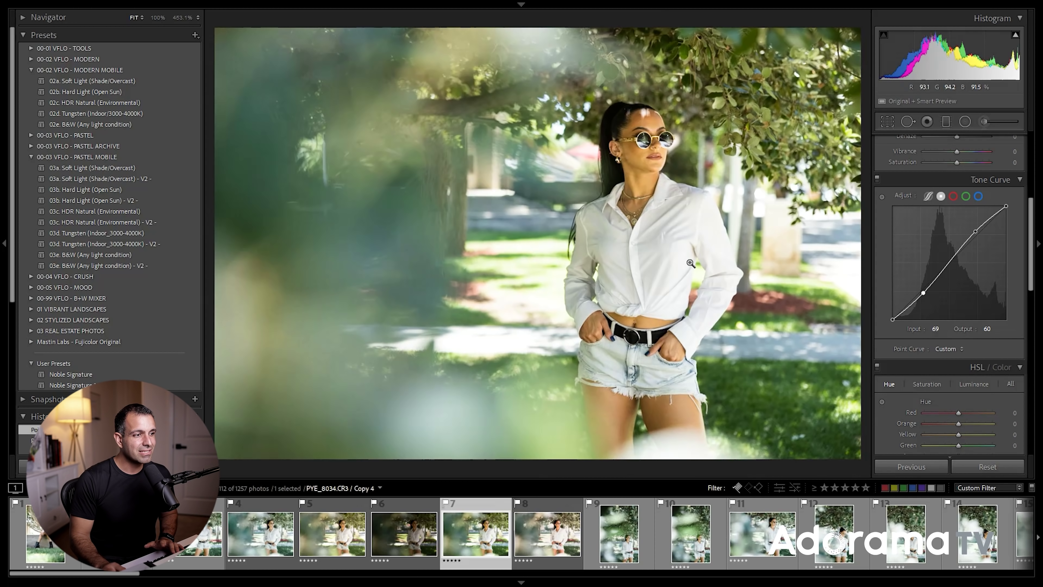
# Step: Create another virtual copy of original Copy 2 and set its Exposure to +2.00
pyautogui.press('Left')
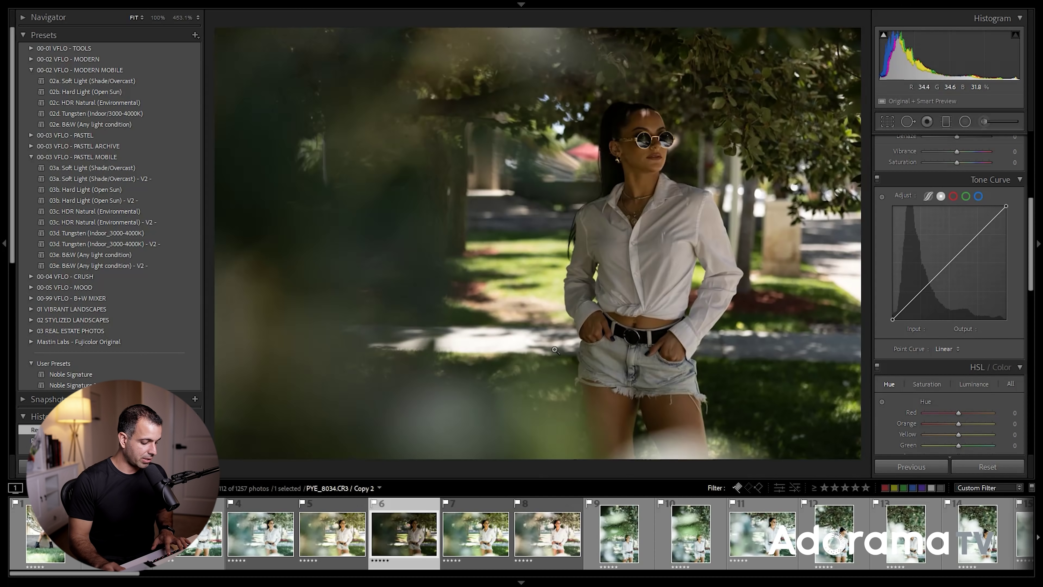
pyautogui.hotkey('ctrl', "'")
pyautogui.scroll(5, 982, 248)
pyautogui.click(1004, 253)
pyautogui.write('2')
pyautogui.press('Return')
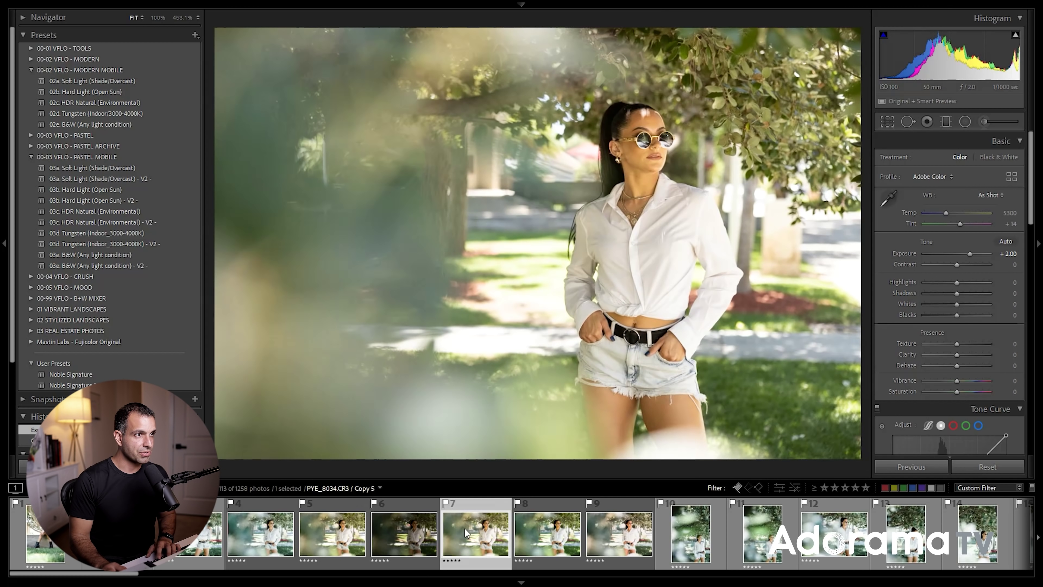
# Step: Compare the exposure-only copy with the fully edited Copy 4, ending on Copy 4
pyautogui.click(515, 510)
pyautogui.click(510, 510)
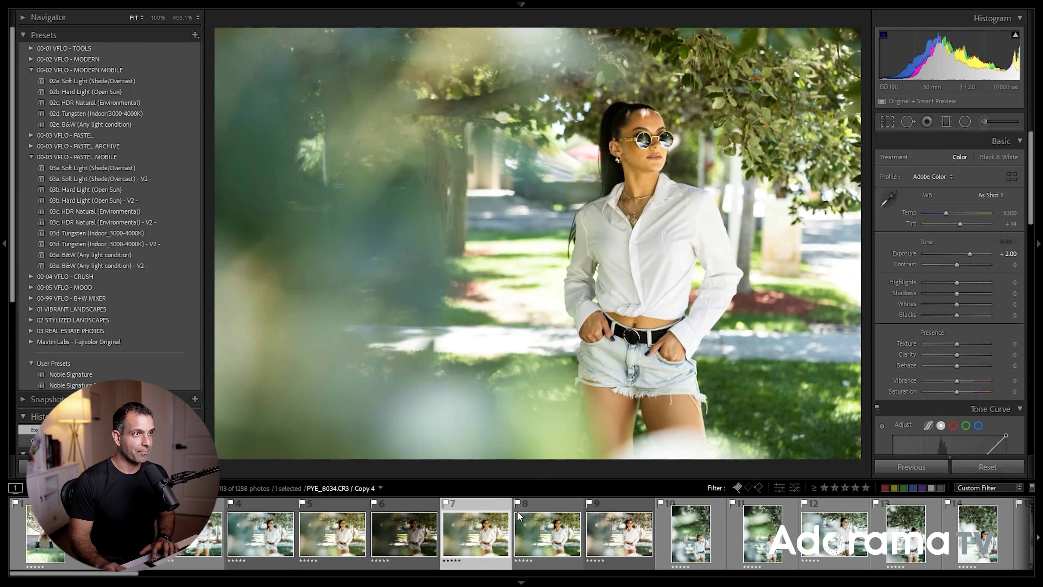
pyautogui.click(574, 506)
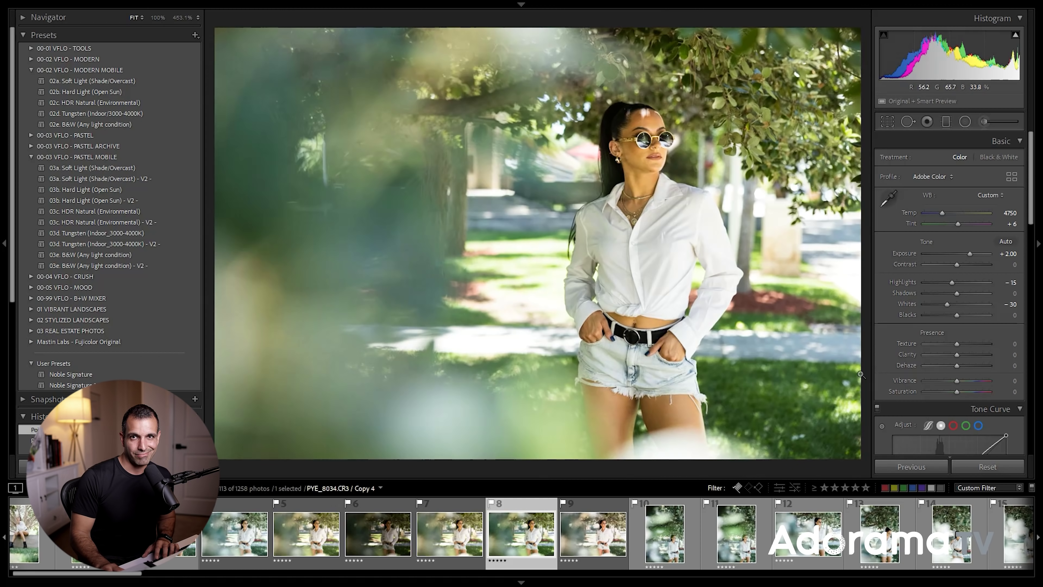
pyautogui.scroll(-3, 944, 337)
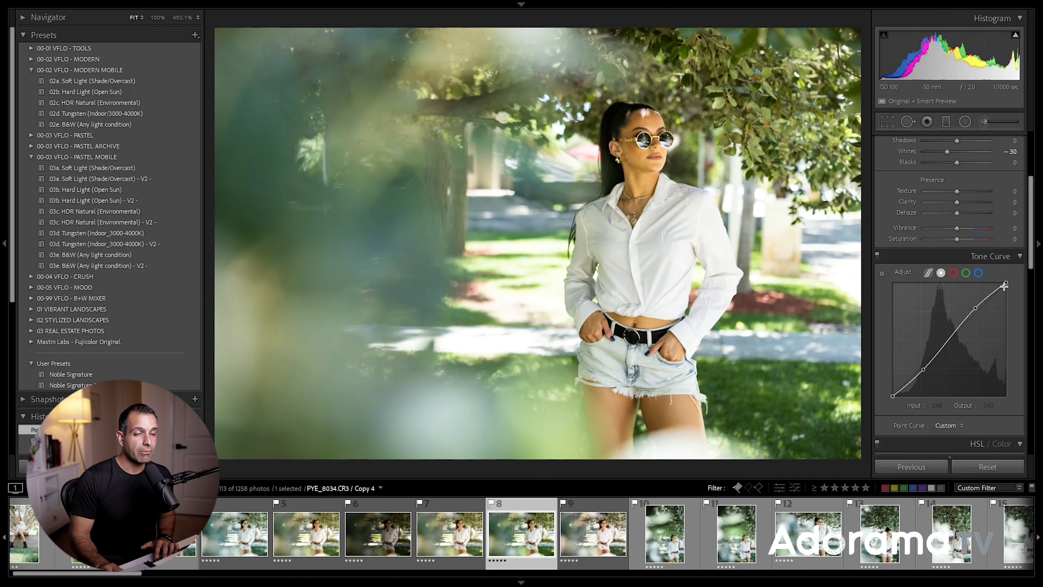
# Step: Lower the curve's white point slightly, lift its black point, and ease the upper midtones down
pyautogui.moveTo(1007, 282); pyautogui.dragTo(1008, 294)
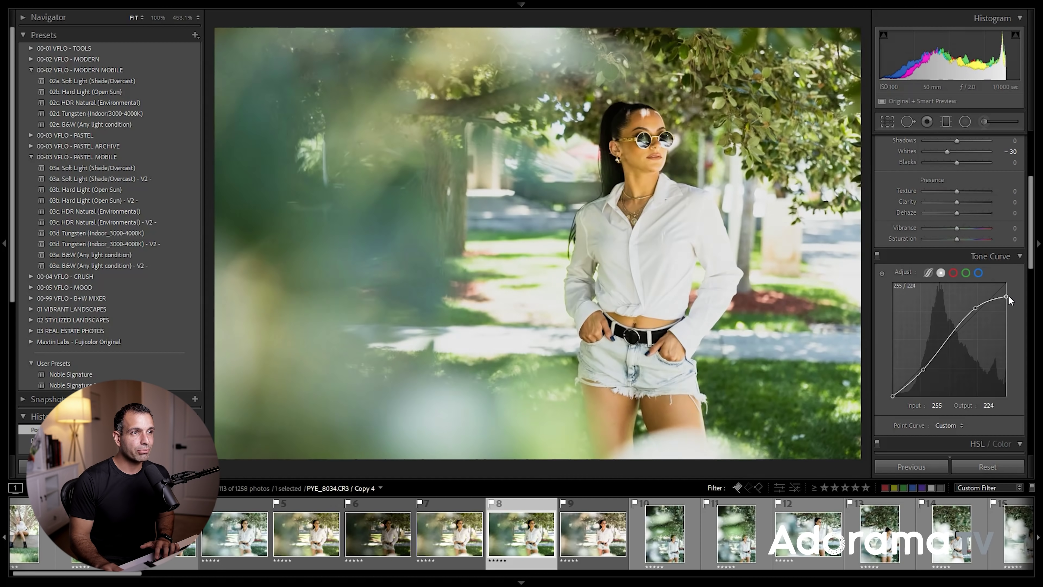
pyautogui.moveTo(1009, 293)
pyautogui.mouseDown()
pyautogui.moveTo(1012, 280)
pyautogui.moveTo(1016, 296)
pyautogui.mouseUp()
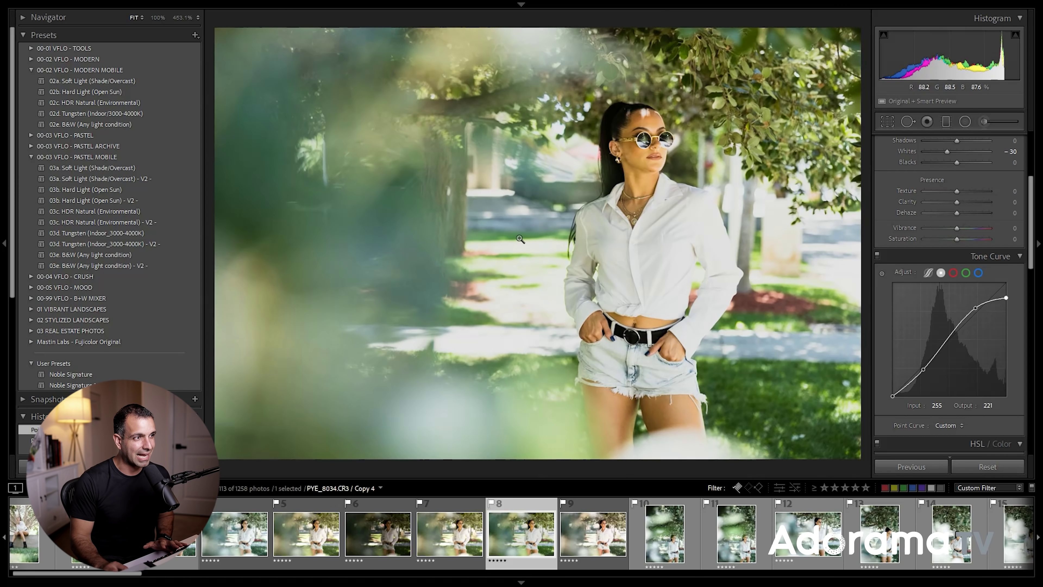
pyautogui.moveTo(1006, 298); pyautogui.dragTo(1009, 290)
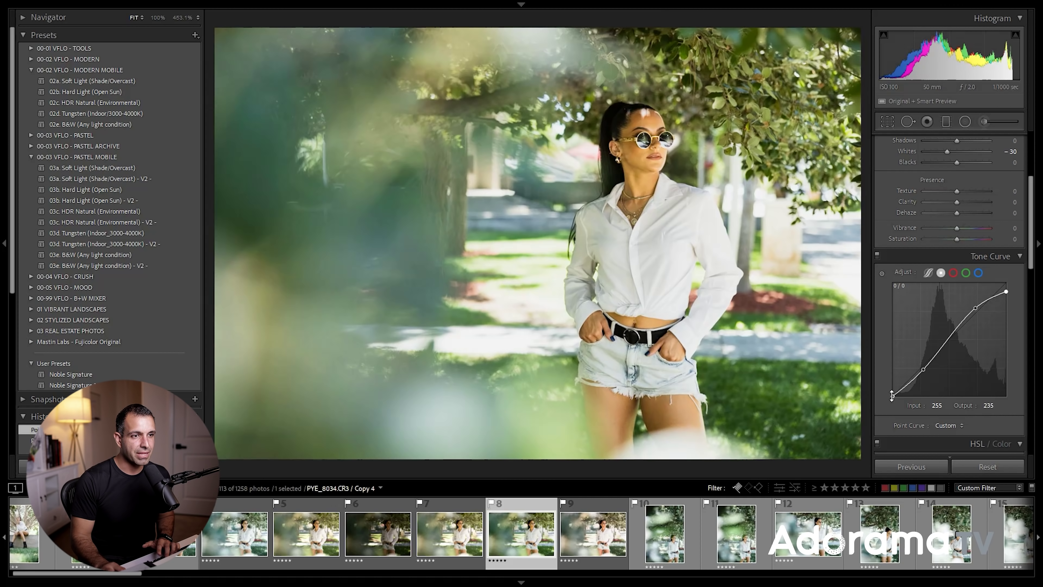
pyautogui.moveTo(892, 395); pyautogui.dragTo(885, 394)
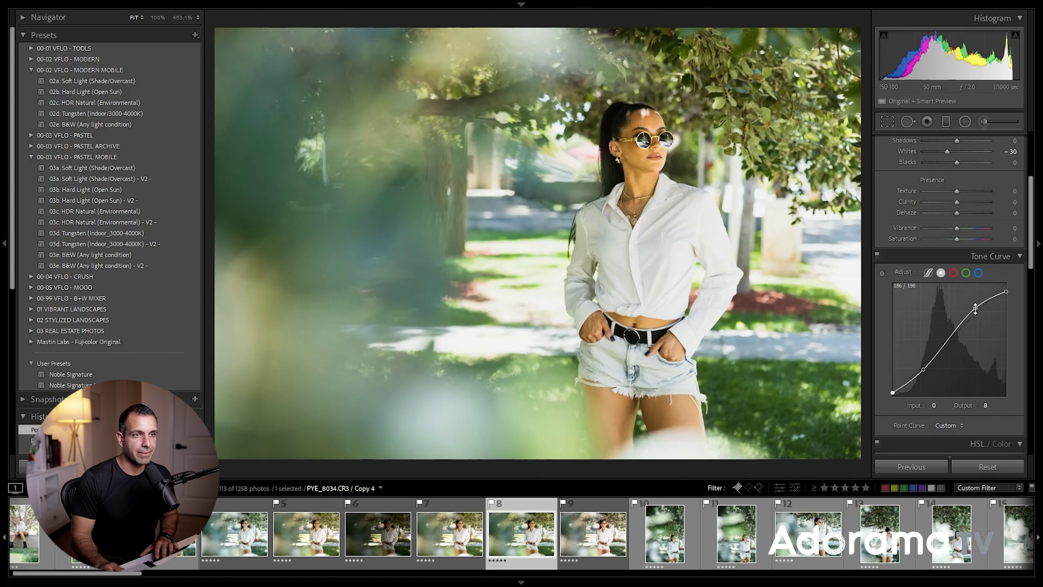
pyautogui.moveTo(975, 308); pyautogui.dragTo(976, 308)
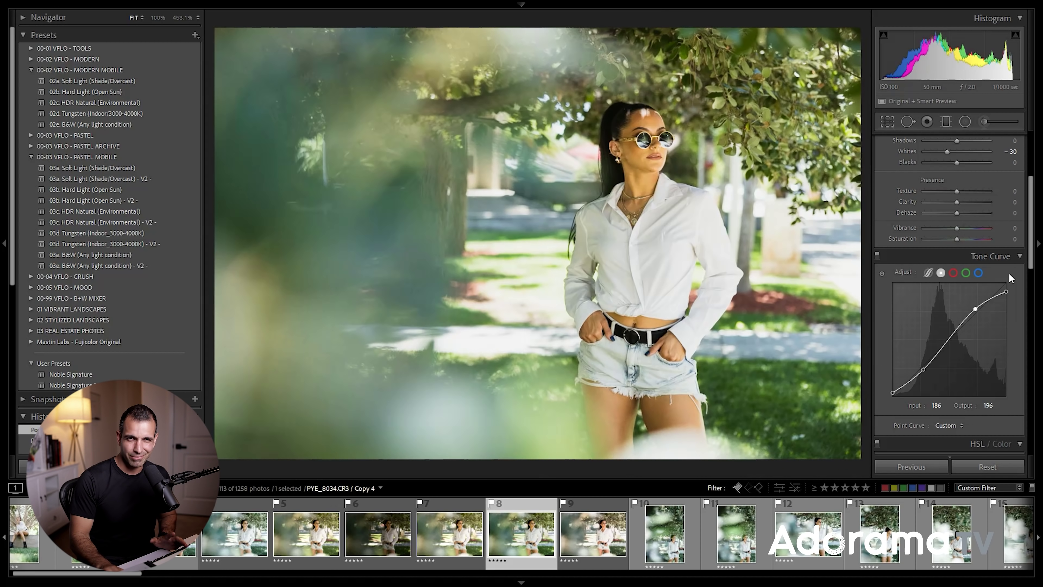
pyautogui.scroll(-15, 1009, 273)
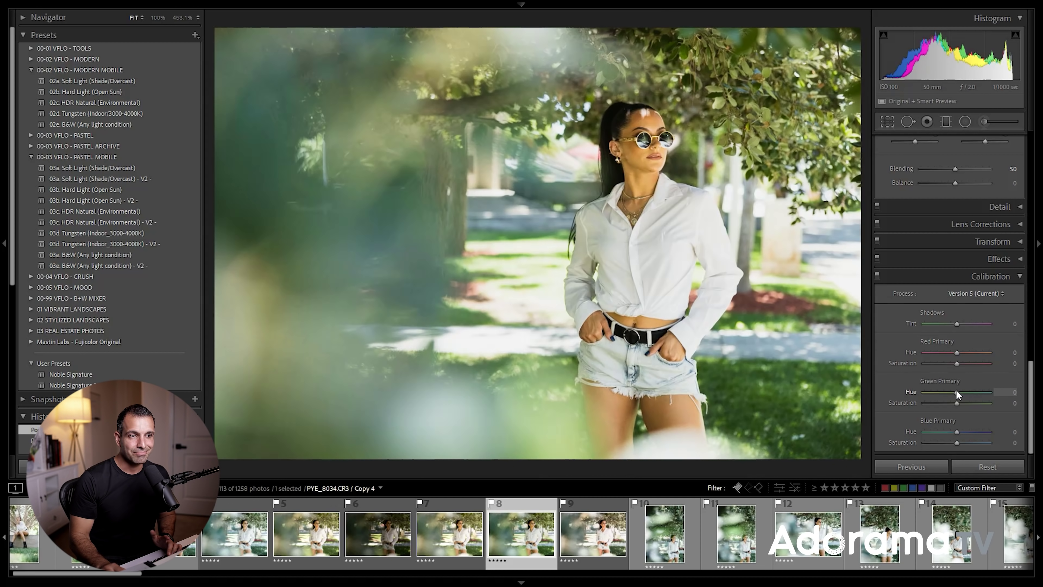
# Step: Set Green Primary +30/−20, Blue Primary −15/−10, Red Primary hue +10, and Shadows Tint +15
pyautogui.moveTo(957, 391); pyautogui.dragTo(966, 396)
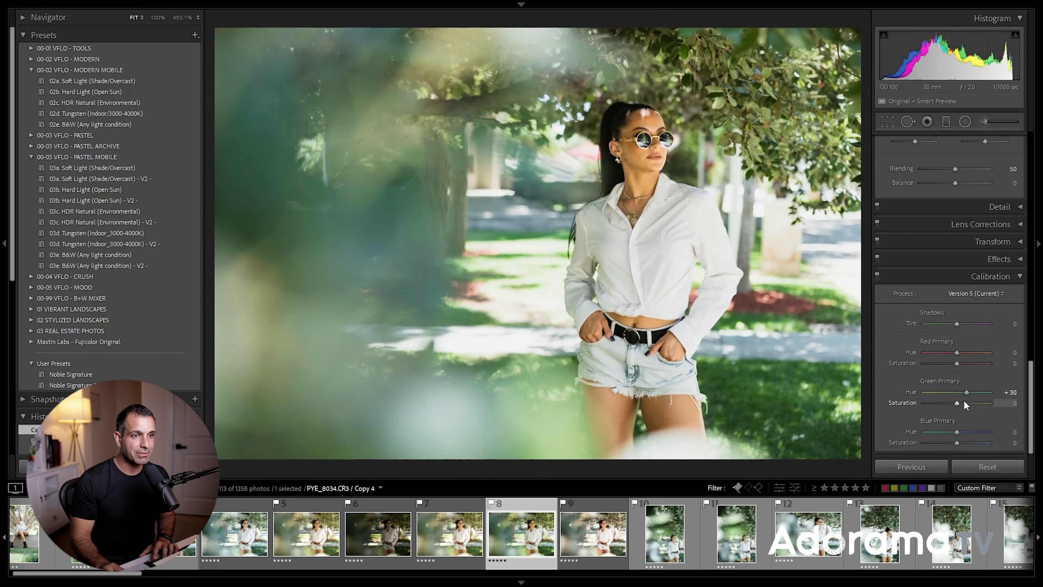
pyautogui.moveTo(955, 401); pyautogui.dragTo(949, 404)
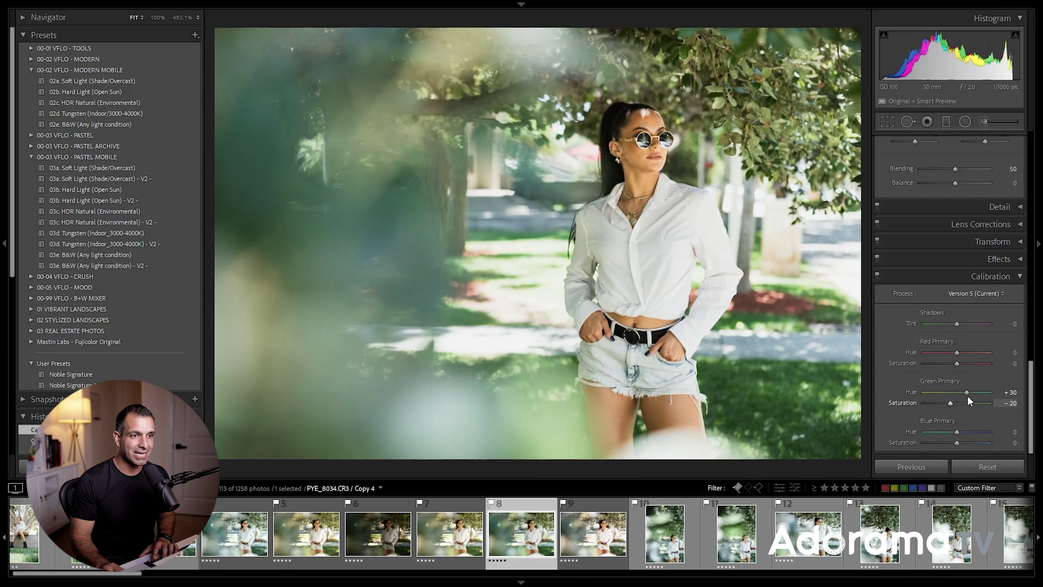
pyautogui.moveTo(957, 432)
pyautogui.mouseDown()
pyautogui.moveTo(943, 431)
pyautogui.moveTo(974, 432)
pyautogui.moveTo(951, 432)
pyautogui.moveTo(955, 443)
pyautogui.mouseUp()
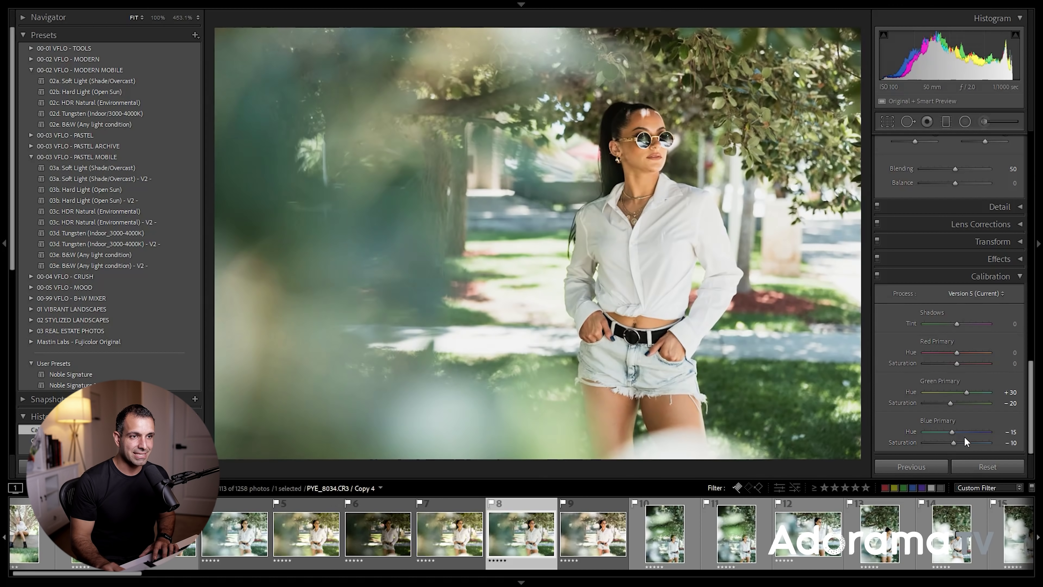
pyautogui.moveTo(956, 352)
pyautogui.mouseDown()
pyautogui.moveTo(948, 360)
pyautogui.moveTo(959, 362)
pyautogui.mouseUp()
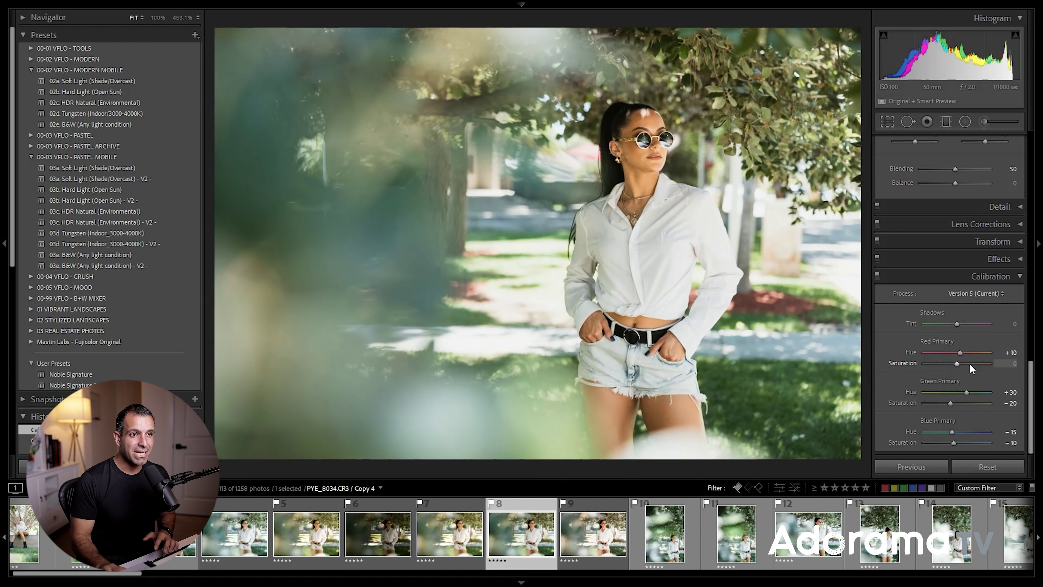
pyautogui.click(960, 322)
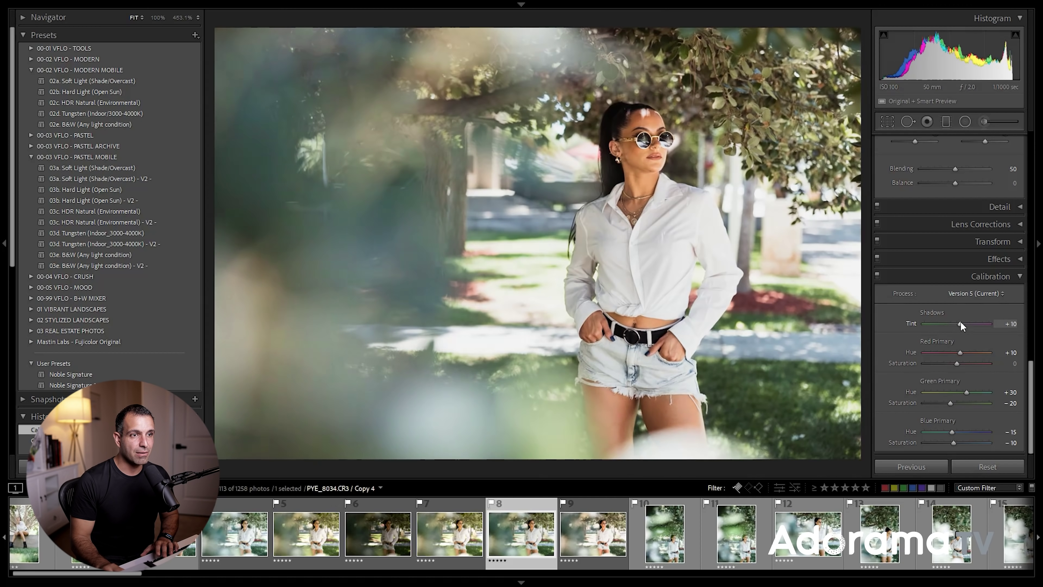
pyautogui.click(963, 323)
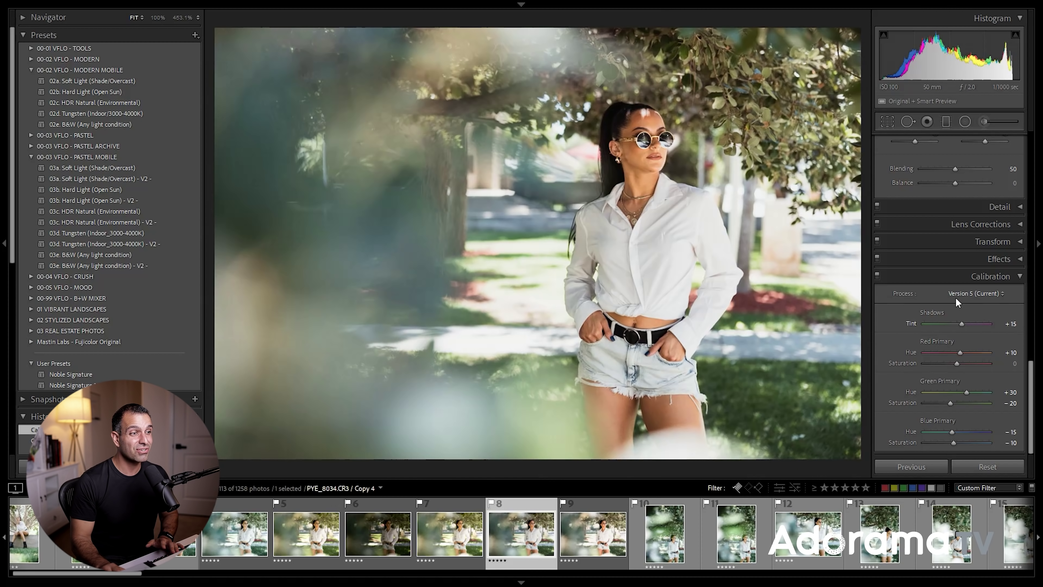
pyautogui.scroll(15, 961, 283)
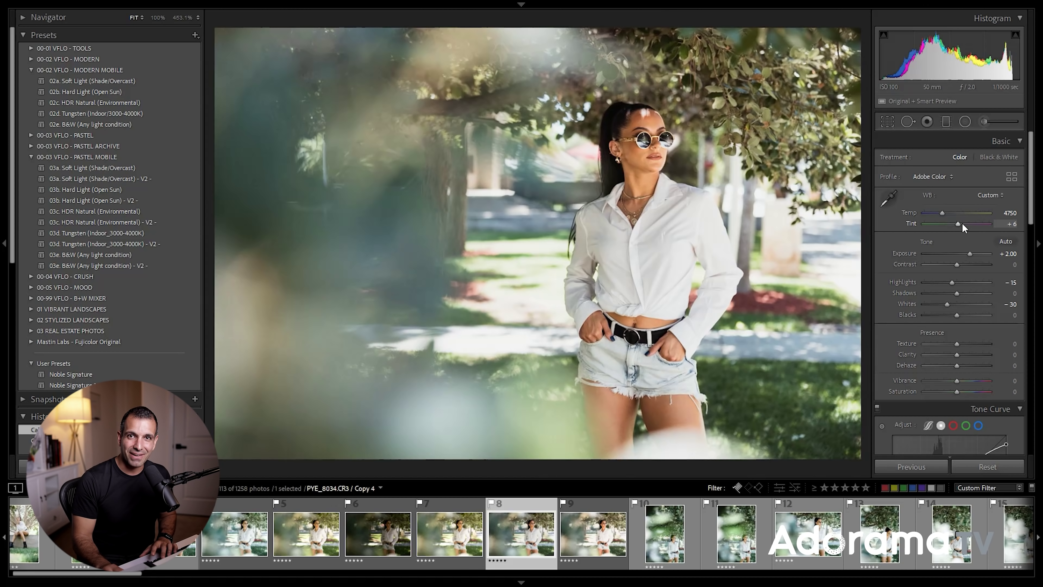
# Step: Bring the Basic panel white balance to Temp 4500 and Tint +26, then return to HSL
pyautogui.scroll(-10, 963, 212)
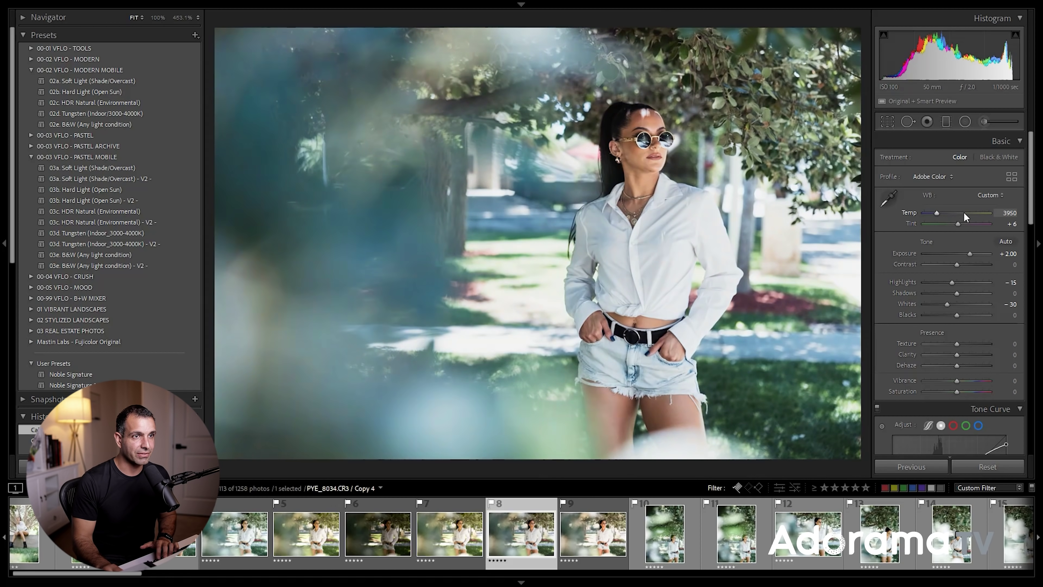
pyautogui.scroll(-1, 963, 211)
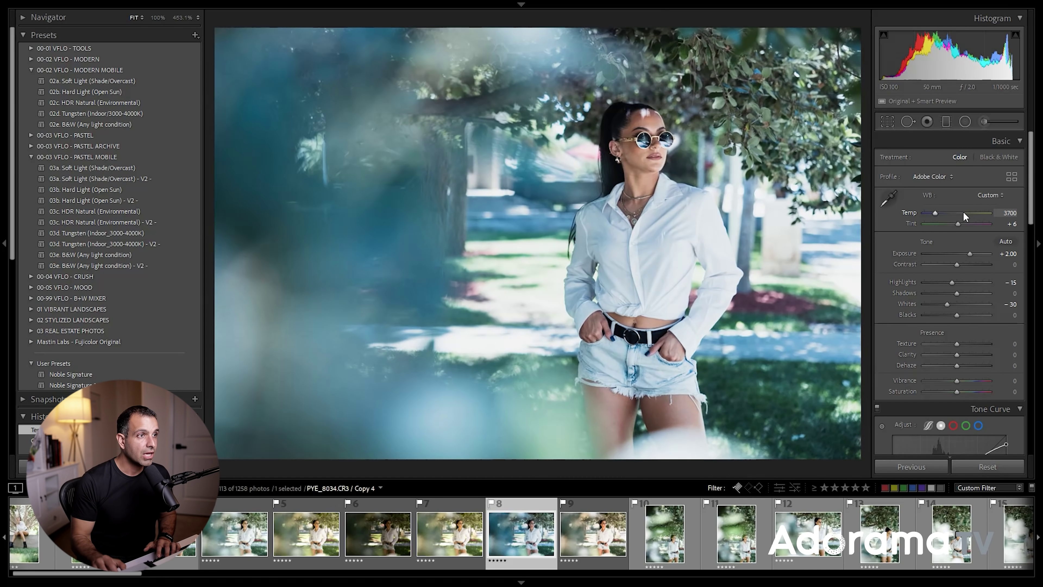
pyautogui.scroll(4, 964, 212)
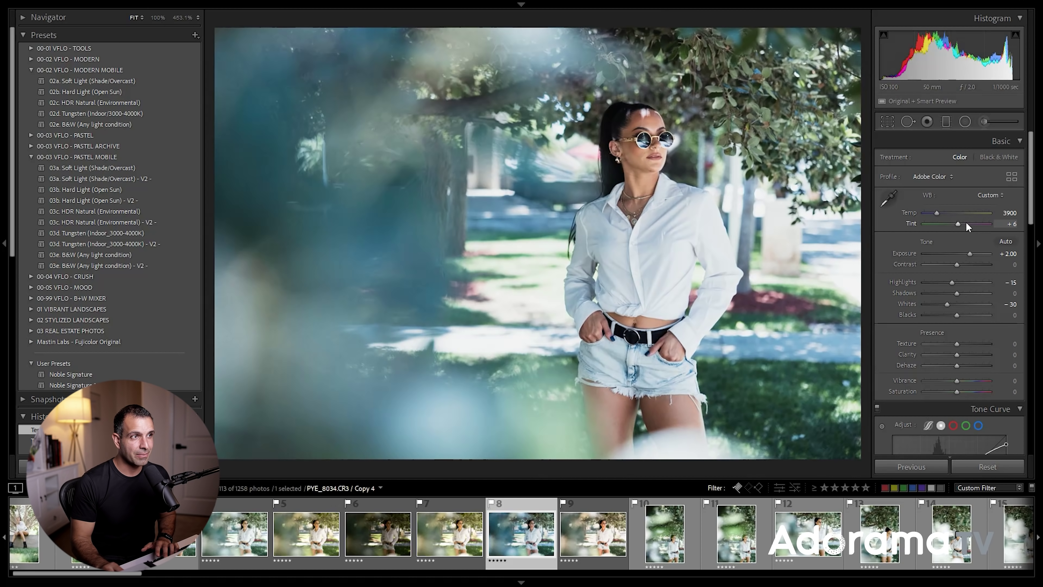
pyautogui.scroll(3, 965, 222)
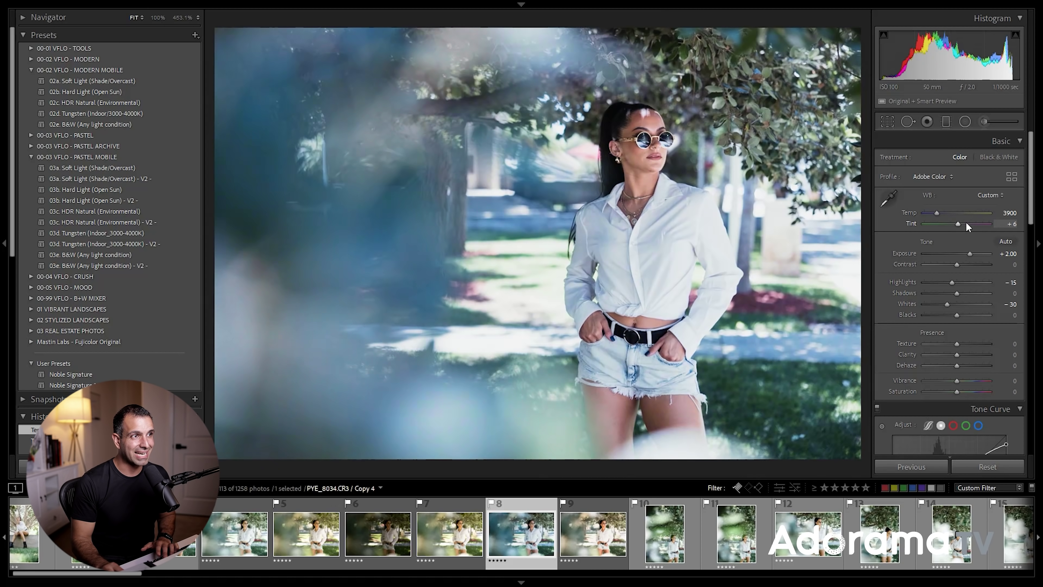
pyautogui.scroll(1, 965, 223)
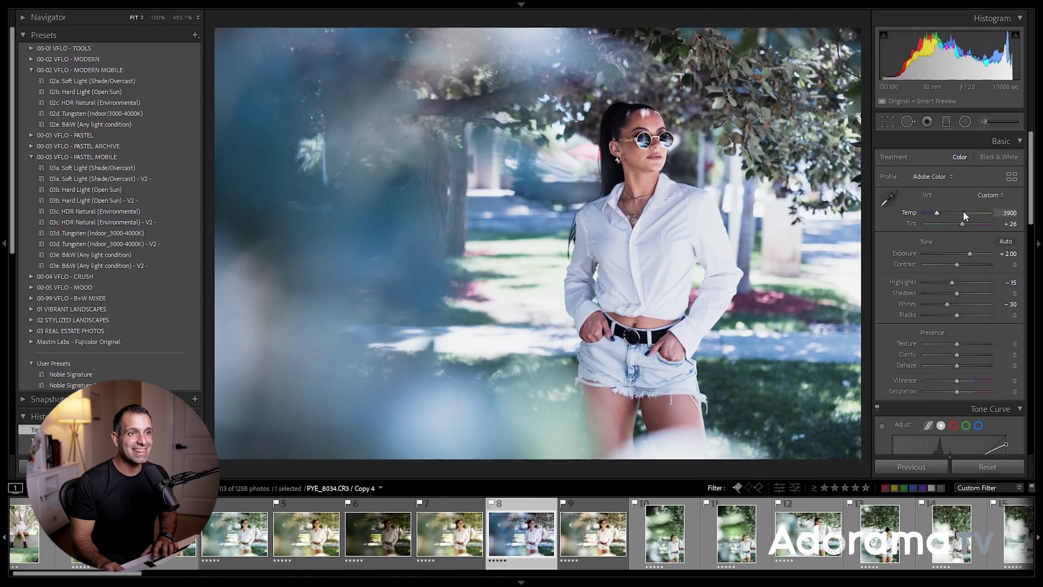
pyautogui.scroll(4, 964, 211)
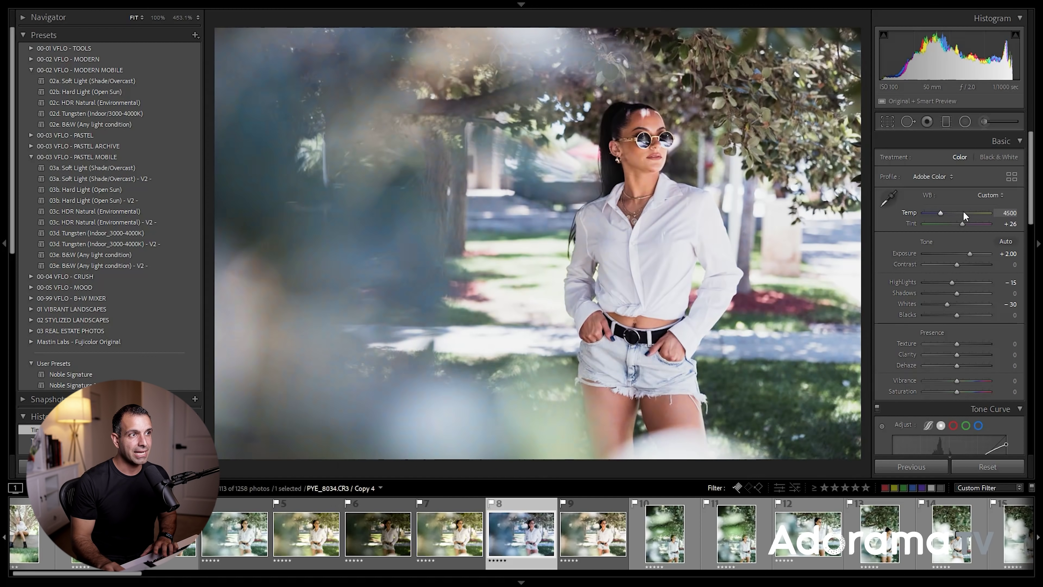
pyautogui.scroll(2, 964, 210)
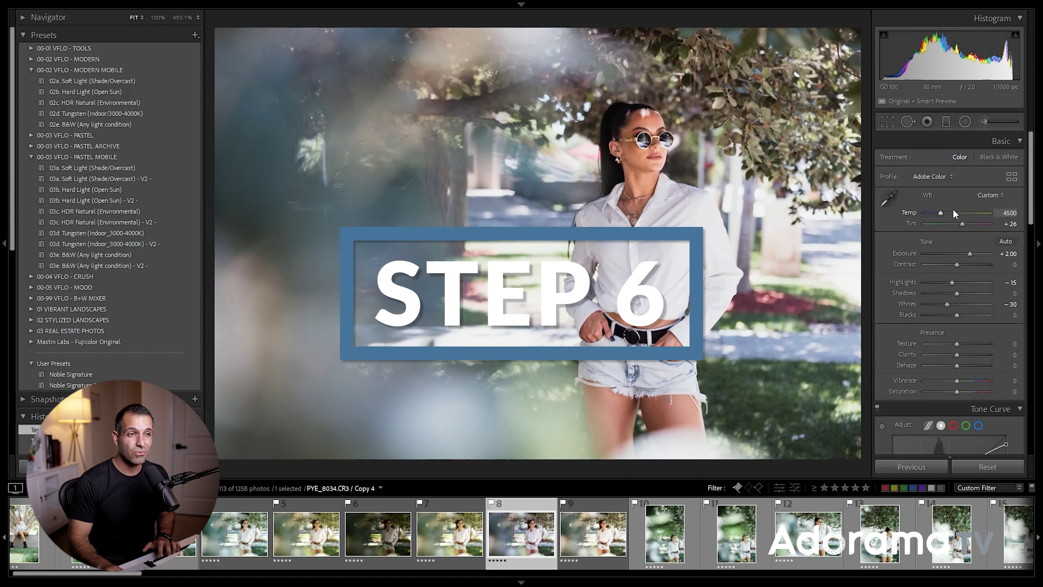
pyautogui.scroll(-5, 950, 223)
# Step: Shift HSL hues to Red −30, Orange −10, Yellow −5, and bring Green to +48
pyautogui.scroll(-2, 956, 244)
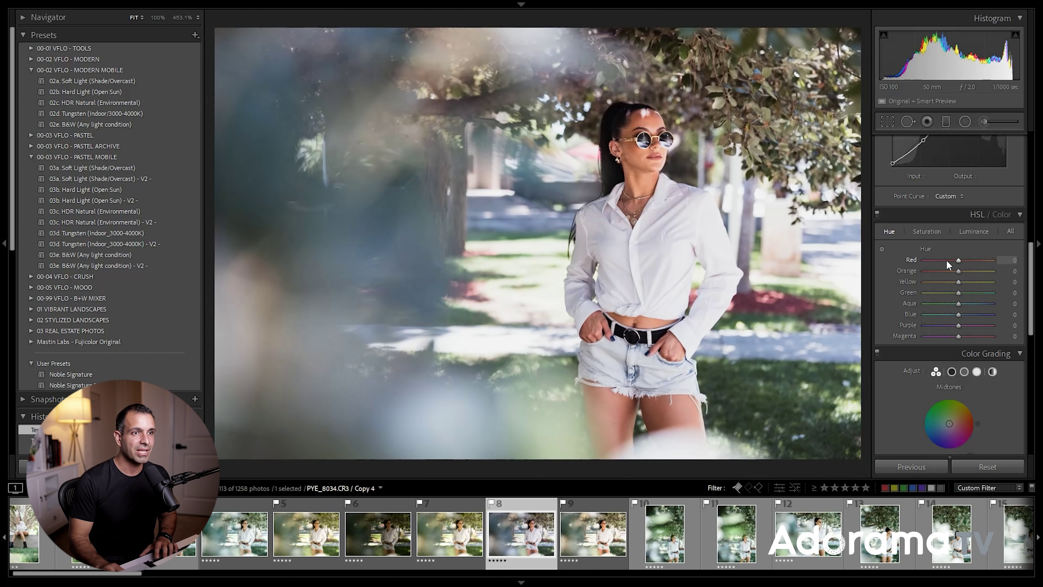
pyautogui.moveTo(947, 261); pyautogui.dragTo(981, 276)
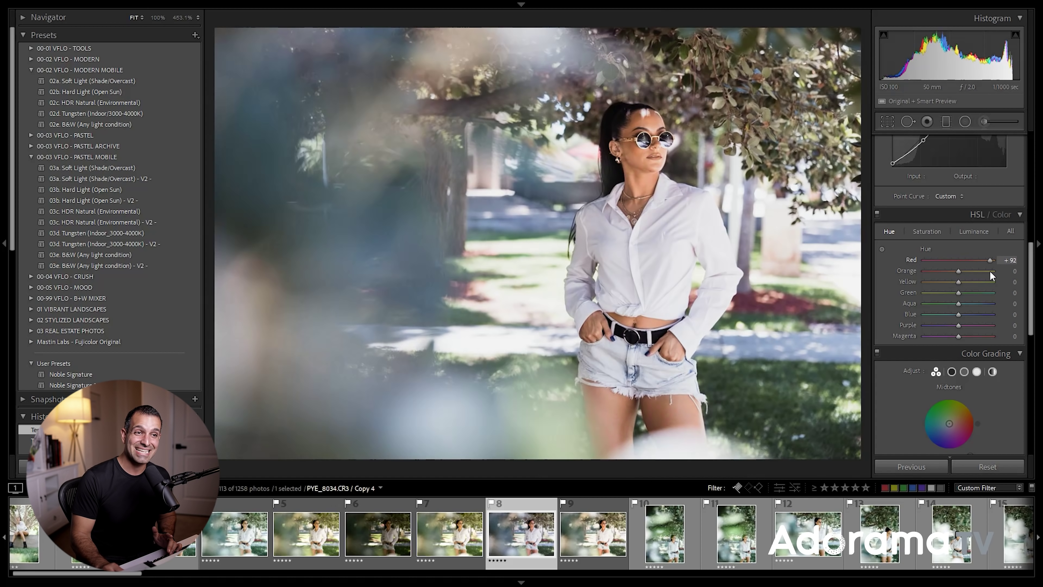
pyautogui.moveTo(989, 271); pyautogui.dragTo(952, 268)
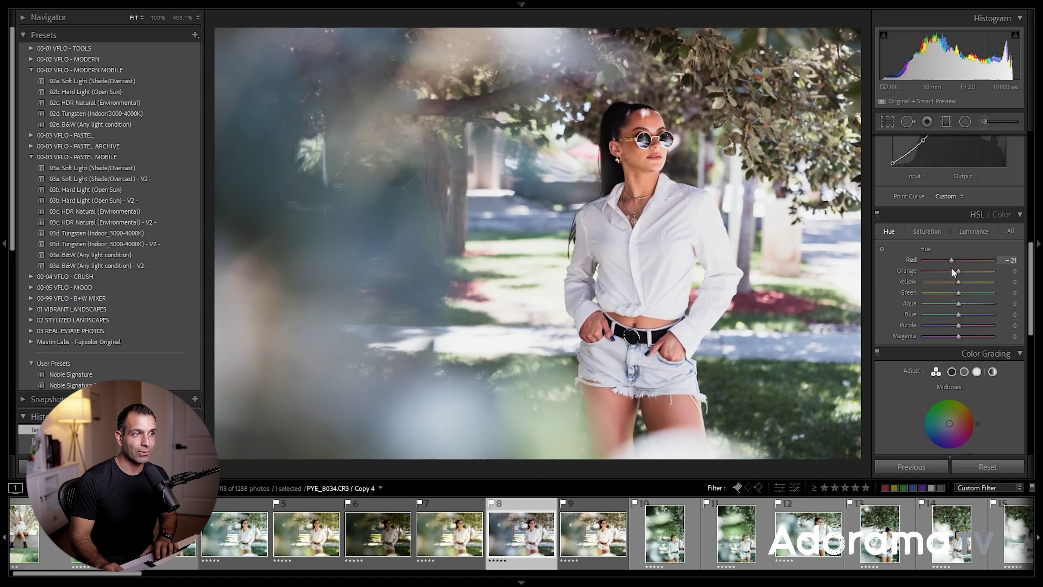
pyautogui.moveTo(951, 268); pyautogui.dragTo(927, 264)
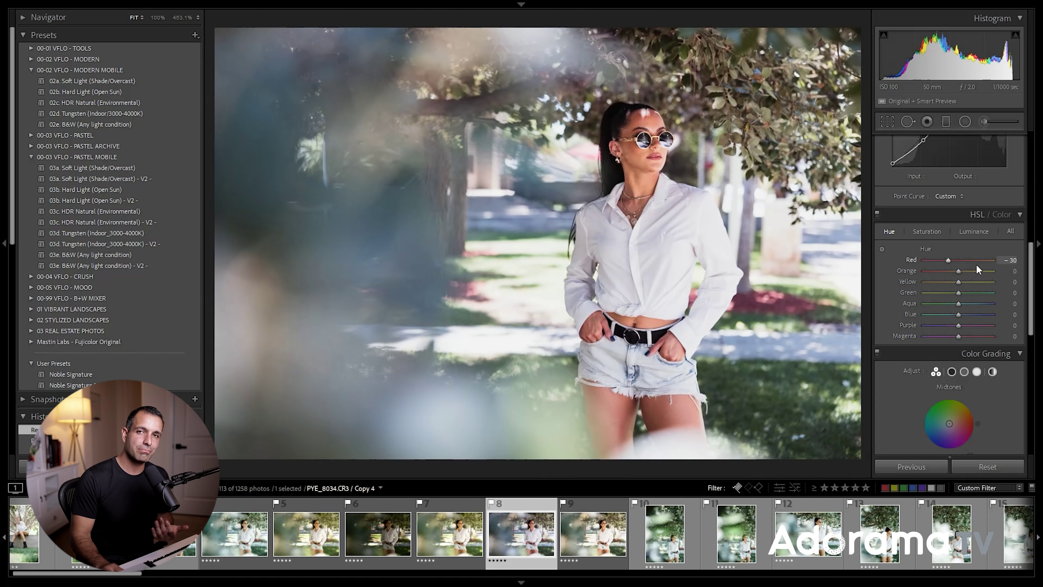
pyautogui.moveTo(958, 275)
pyautogui.mouseDown()
pyautogui.moveTo(913, 269)
pyautogui.moveTo(1004, 272)
pyautogui.moveTo(963, 283)
pyautogui.mouseUp()
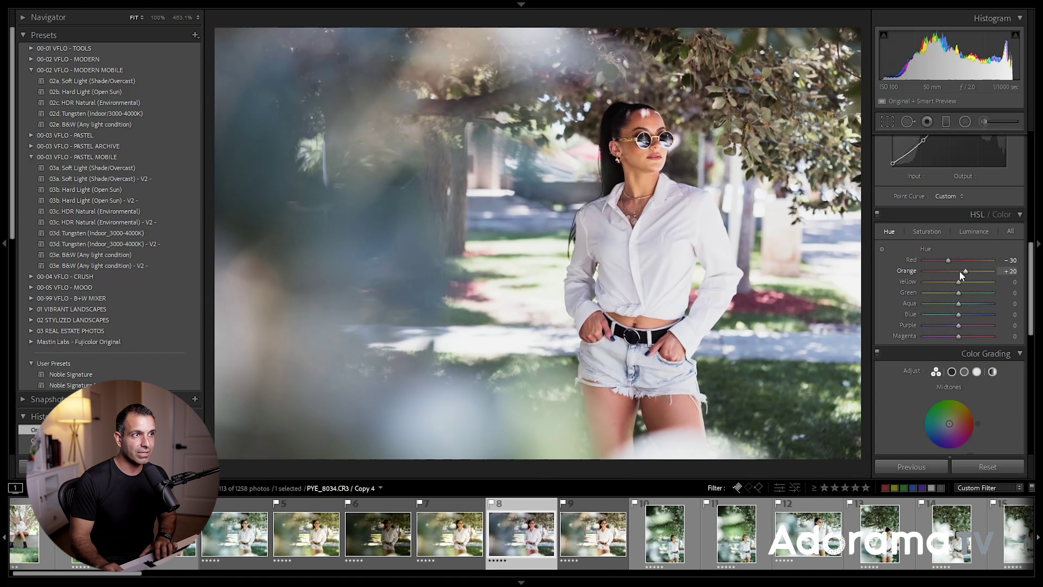
pyautogui.hotkey('shift', 'Down')
pyautogui.hotkey('shift', 'Down')
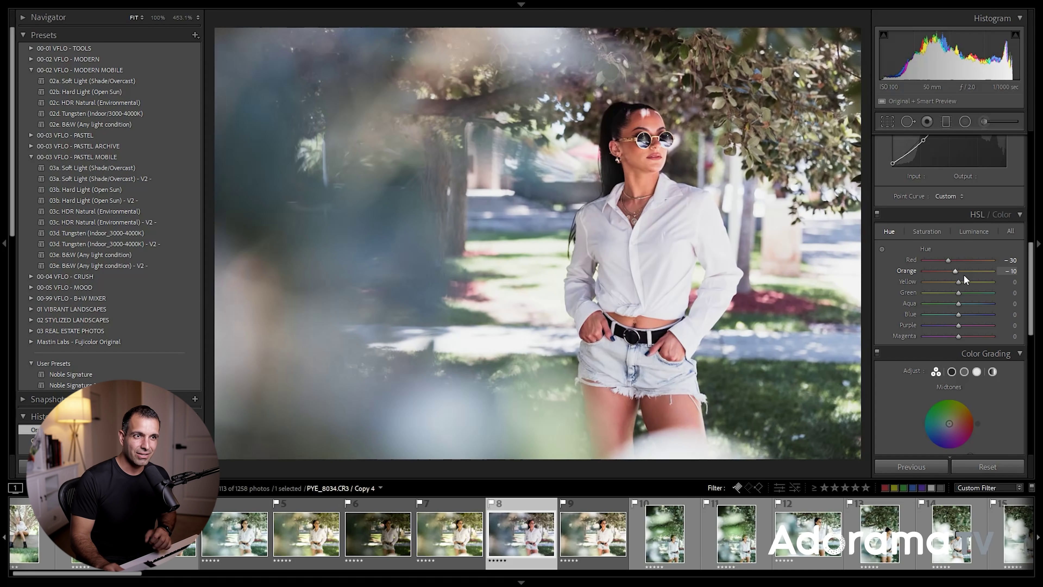
pyautogui.moveTo(958, 281)
pyautogui.mouseDown()
pyautogui.moveTo(918, 281)
pyautogui.moveTo(976, 292)
pyautogui.moveTo(962, 282)
pyautogui.mouseUp()
pyautogui.scroll(-5, 962, 281)
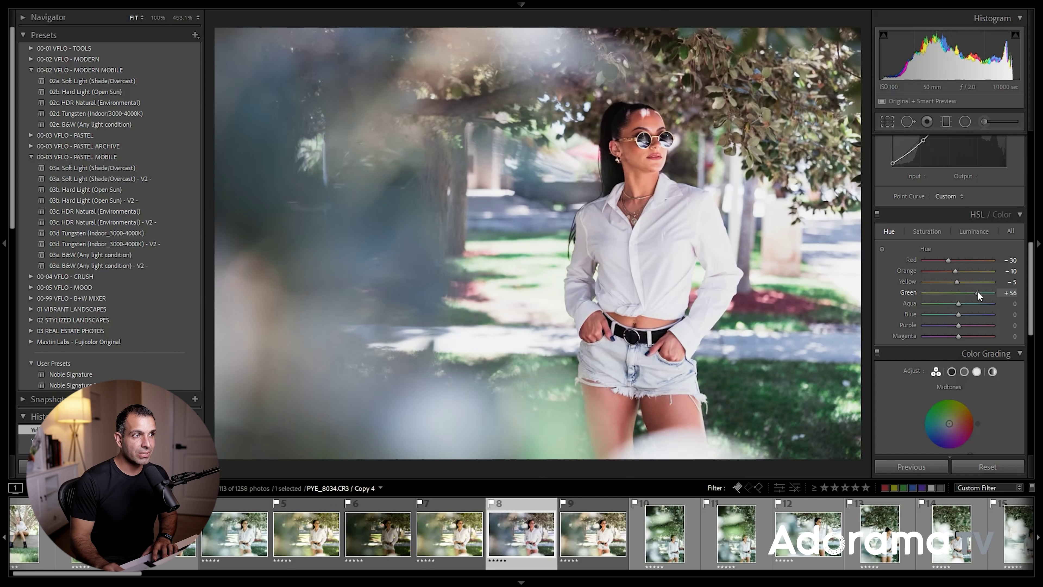
pyautogui.moveTo(975, 292)
pyautogui.mouseDown()
pyautogui.moveTo(925, 292)
pyautogui.moveTo(978, 294)
pyautogui.mouseUp()
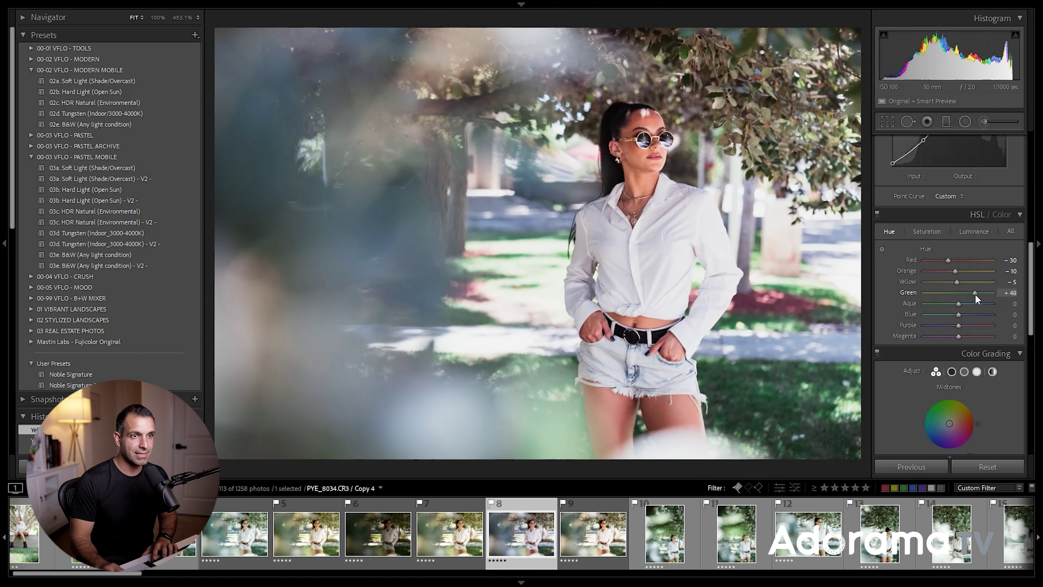
# Step: Set hues Green +40, Aqua −20, Blue −40, Purple −20, Magenta −5, then show Saturation controls
pyautogui.moveTo(973, 293); pyautogui.dragTo(972, 293)
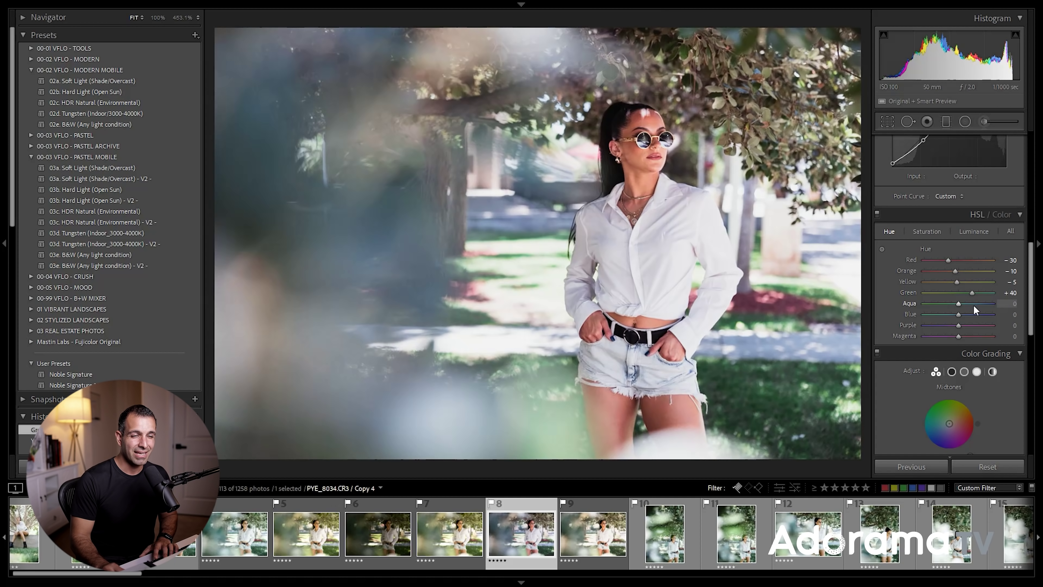
pyautogui.scroll(-4, 972, 303)
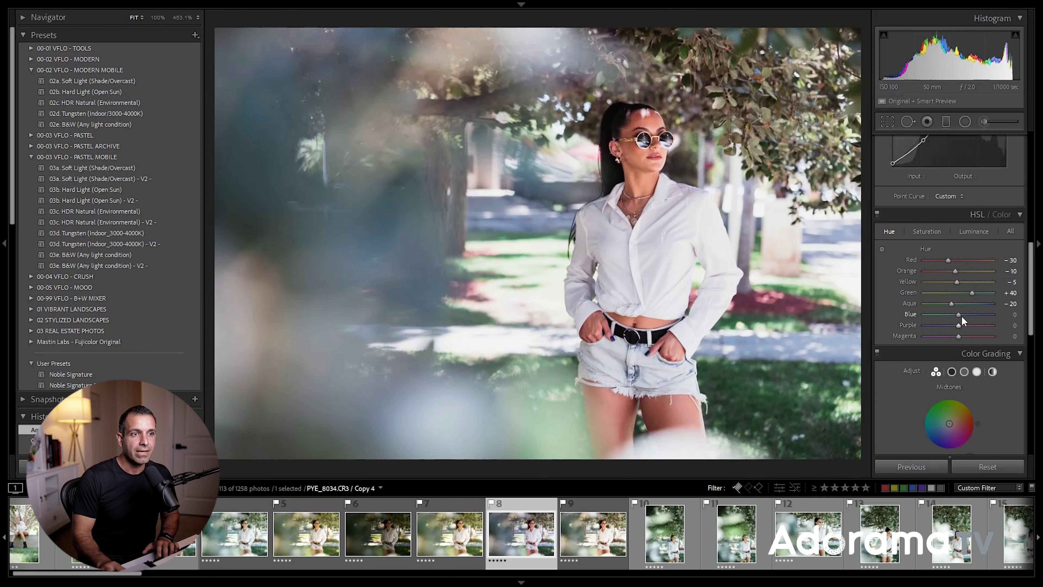
pyautogui.scroll(-4, 965, 312)
pyautogui.scroll(-4, 965, 312)
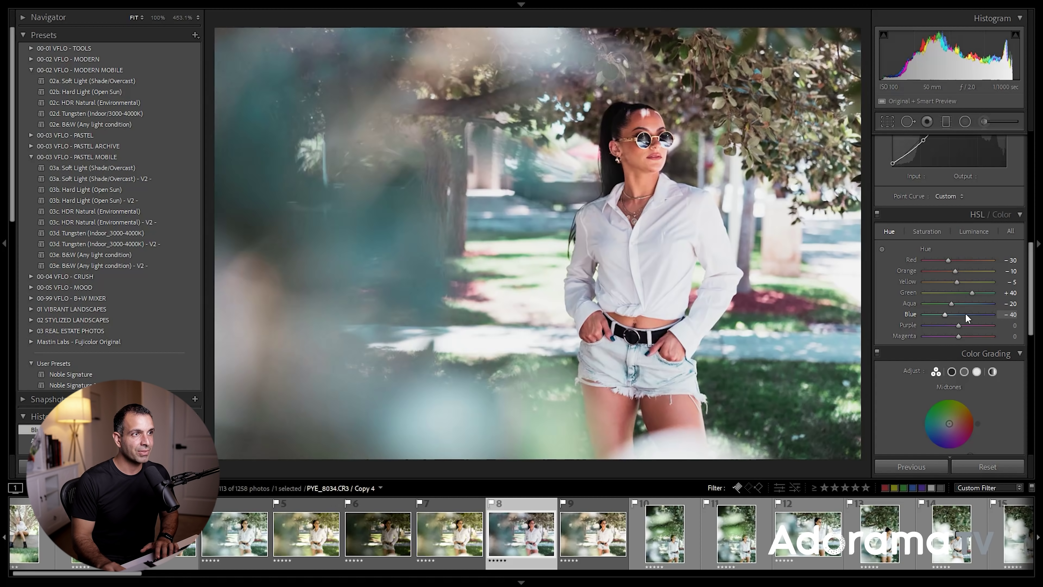
pyautogui.scroll(-10, 965, 324)
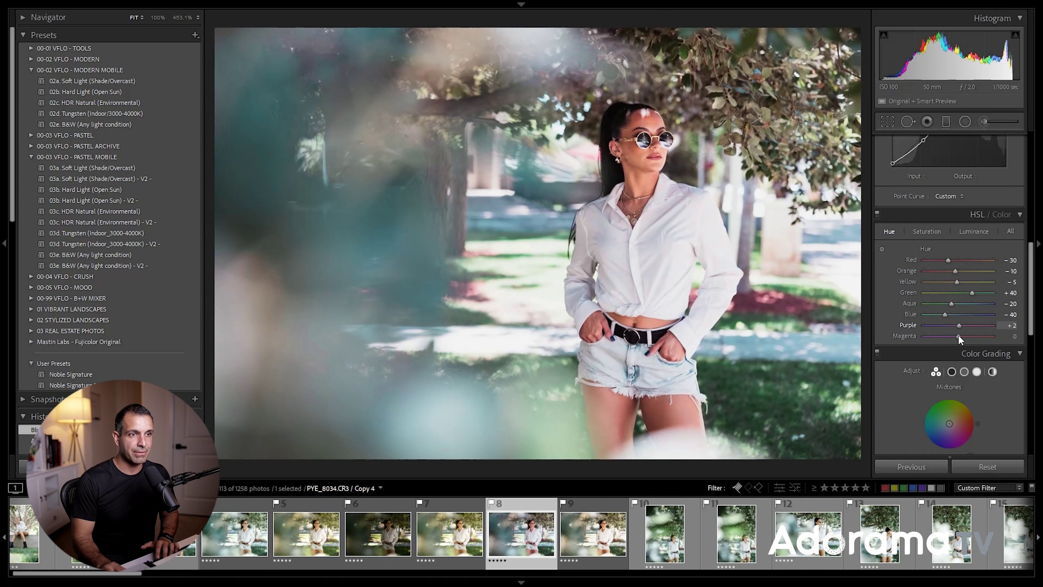
pyautogui.scroll(9, 958, 334)
pyautogui.scroll(-1, 957, 326)
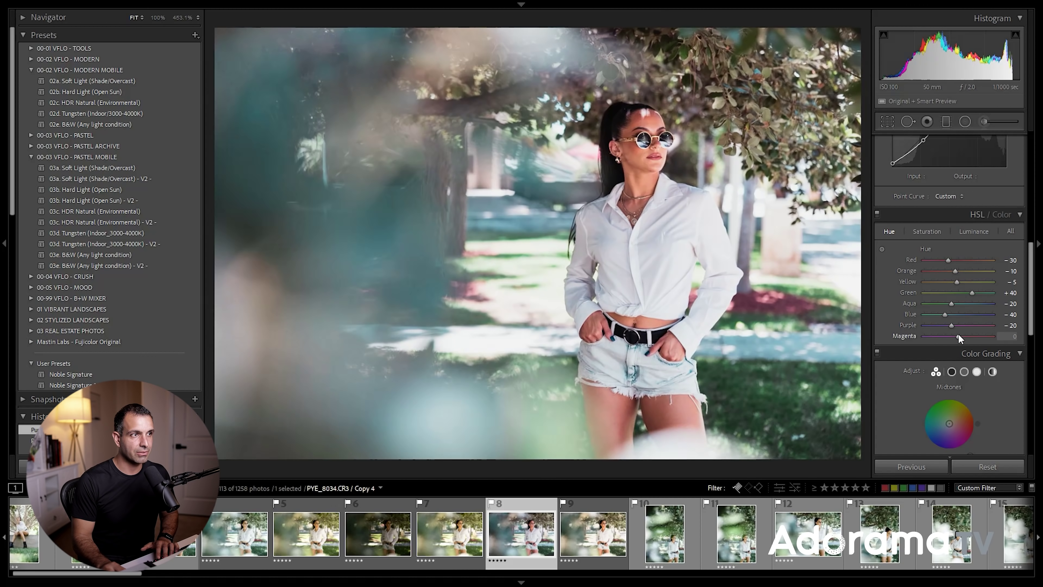
pyautogui.moveTo(958, 336)
pyautogui.mouseDown()
pyautogui.moveTo(1022, 348)
pyautogui.moveTo(986, 350)
pyautogui.moveTo(959, 334)
pyautogui.mouseUp()
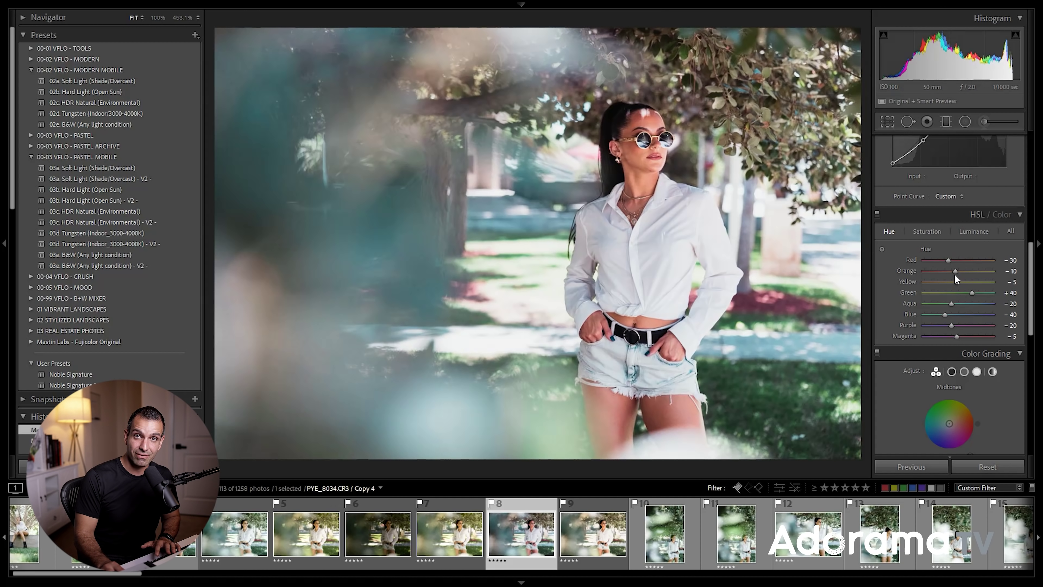
pyautogui.click(929, 231)
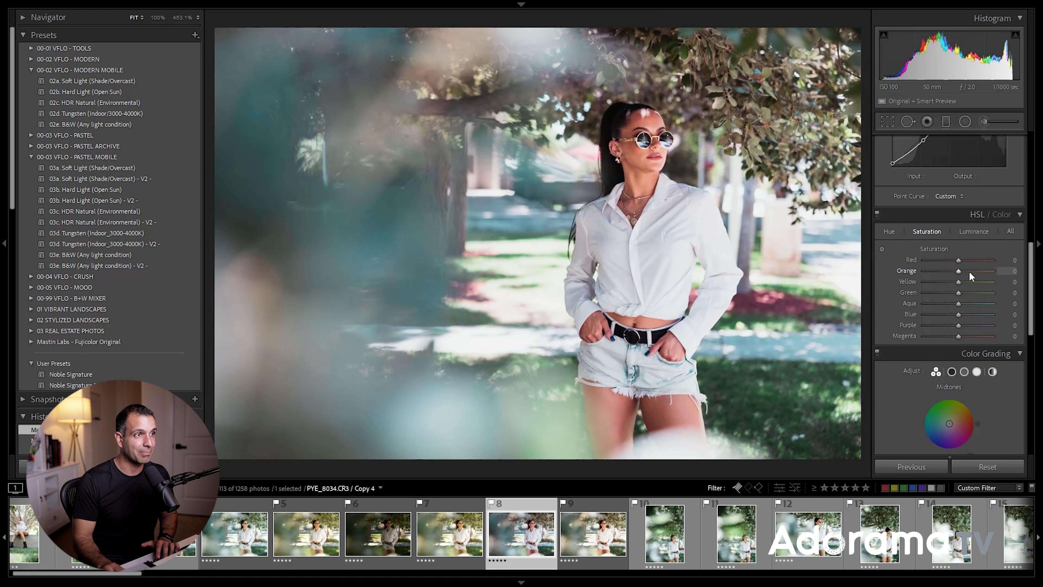
# Step: Raise the red, orange and yellow saturation each to +5
pyautogui.press('Down')
pyautogui.press('Down')
pyautogui.press('Down')
pyautogui.press('Down')
pyautogui.press('Up')
pyautogui.press('Up')
pyautogui.press('Up')
pyautogui.press('Up')
pyautogui.press('Up')
pyautogui.press('Up')
pyautogui.press('Up')
pyautogui.press('Up')
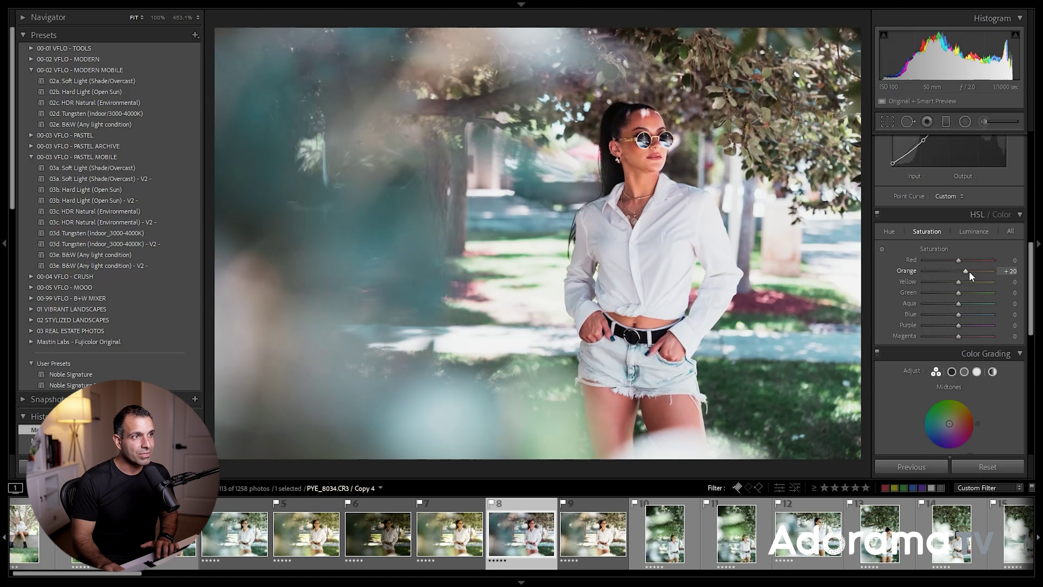
pyautogui.press('Down')
pyautogui.press('Down')
pyautogui.press('Down')
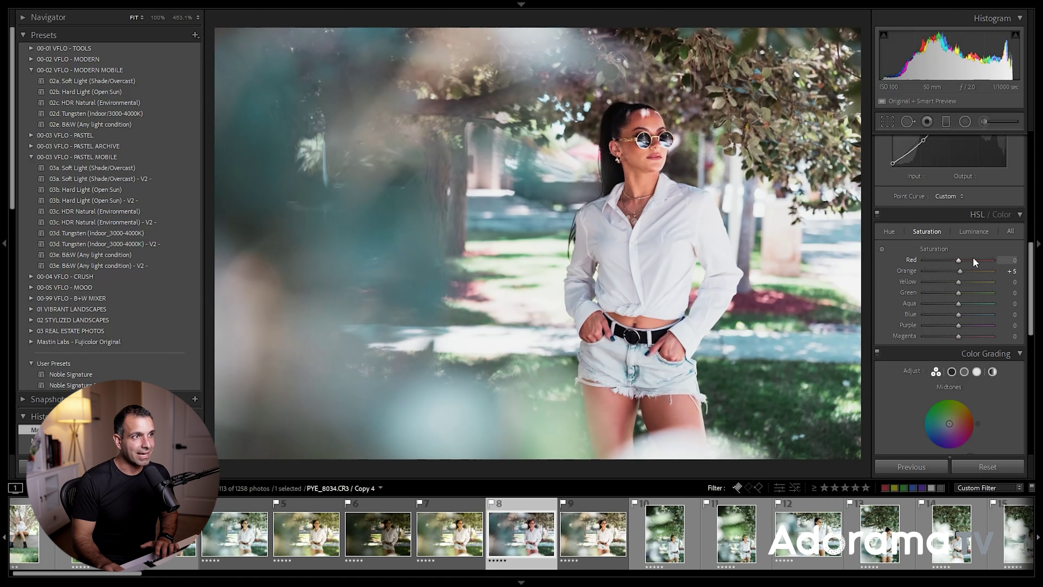
pyautogui.press('Up')
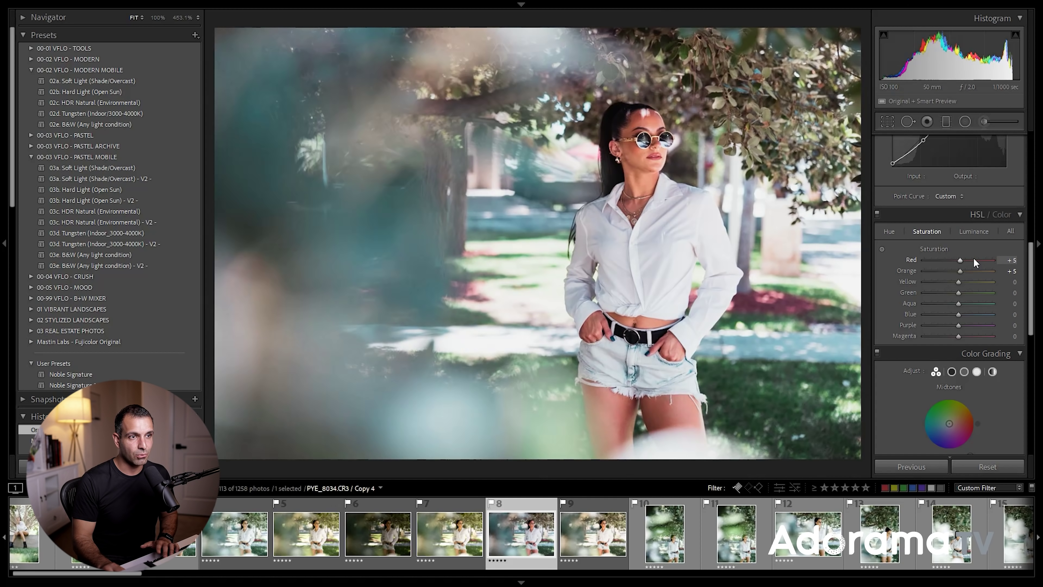
pyautogui.press('Up')
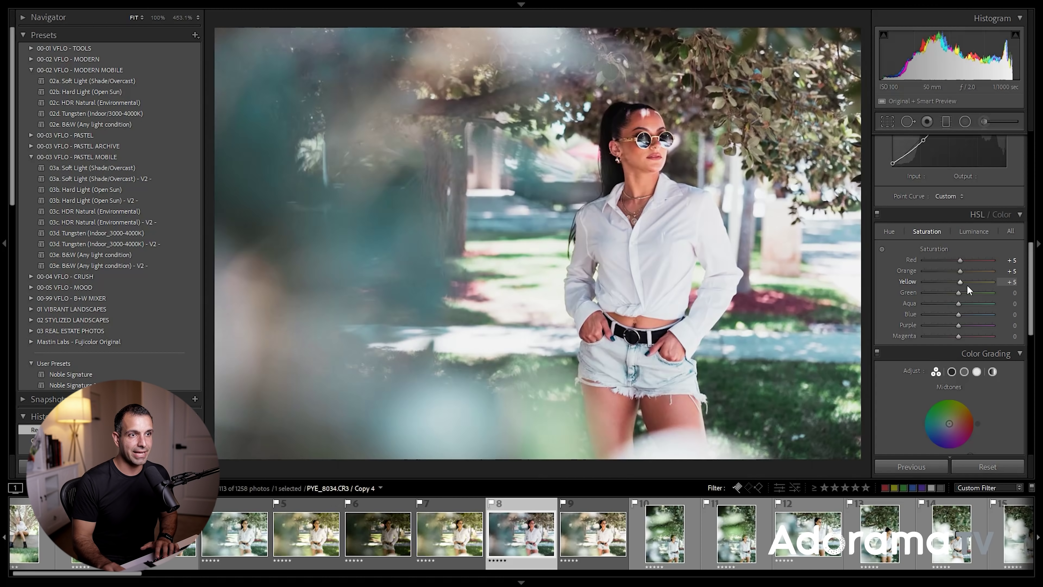
# Step: Desaturate green to −20, aqua −10, blue −35 and purple −15, leaving magenta at 0
pyautogui.press('Down')
pyautogui.press('Down')
pyautogui.press('Down')
pyautogui.press('Down')
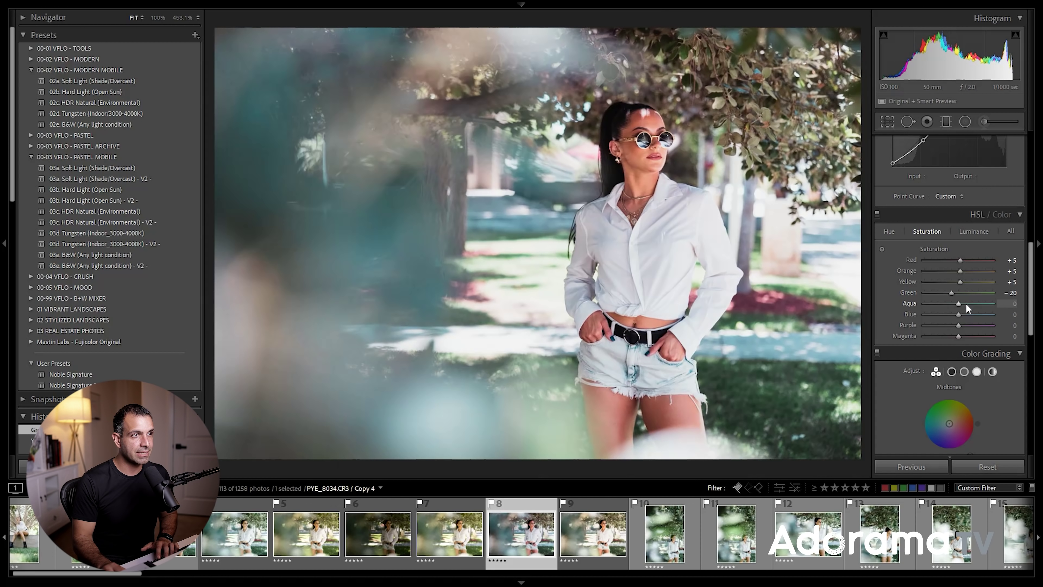
pyautogui.press('Down')
pyautogui.press('Down')
pyautogui.press('Down')
pyautogui.press('Down')
pyautogui.press('Down')
pyautogui.press('Down')
pyautogui.press('Down')
pyautogui.press('Down')
pyautogui.press('Down')
pyautogui.press('Down')
pyautogui.press('Down')
pyautogui.press('Down')
pyautogui.press('Down')
pyautogui.press('Down')
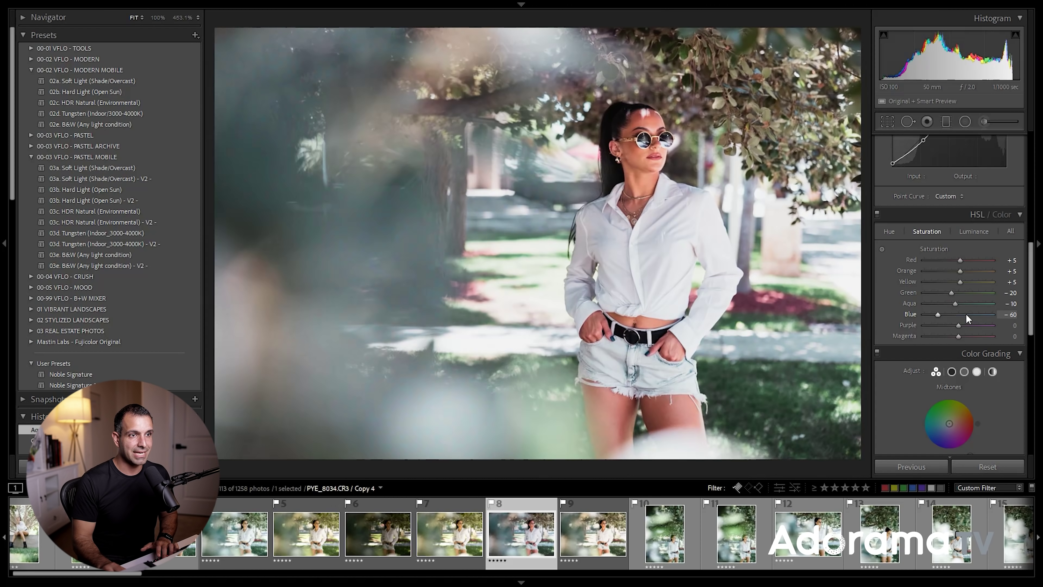
pyautogui.press('Up')
pyautogui.press('Up')
pyautogui.press('Up')
pyautogui.press('Up')
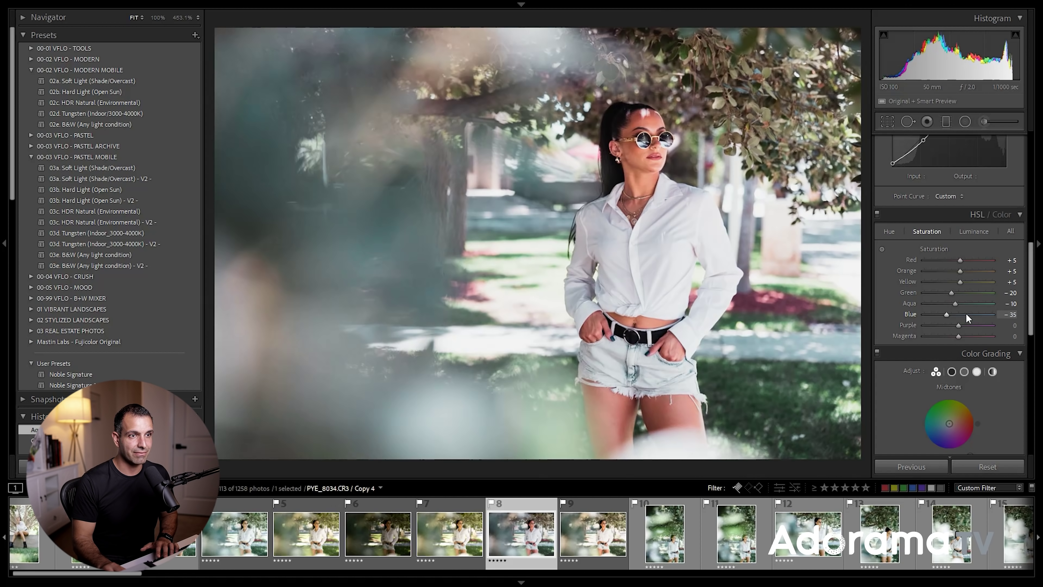
pyautogui.press('Up')
pyautogui.press('Up')
pyautogui.press('Down')
pyautogui.press('Down')
pyautogui.press('Down')
pyautogui.press('Down')
pyautogui.press('Down')
pyautogui.press('Down')
pyautogui.press('Down')
pyautogui.press('Down')
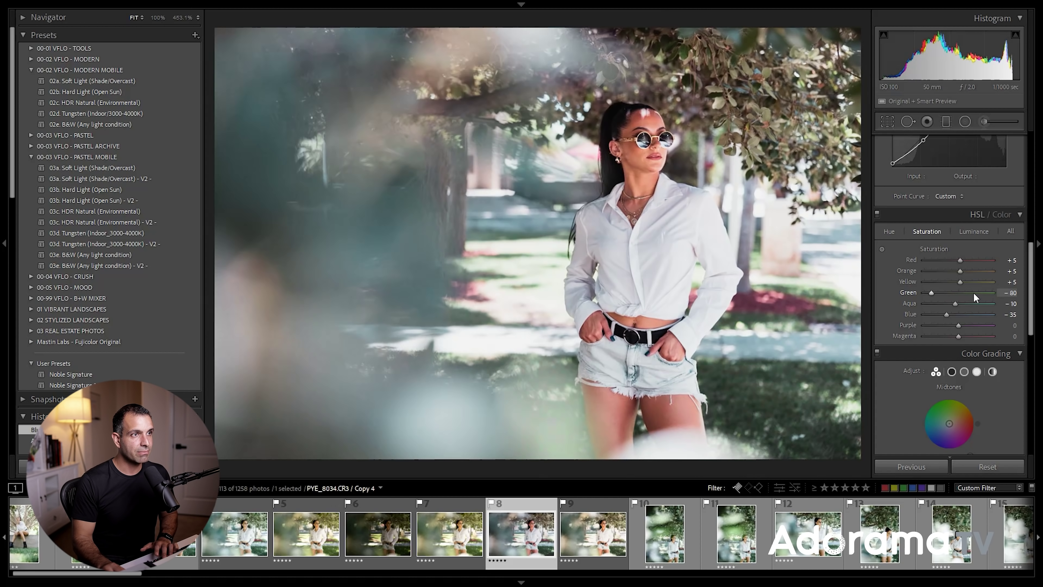
pyautogui.press('Up')
pyautogui.press('Up')
pyautogui.press('Up')
pyautogui.press('Up')
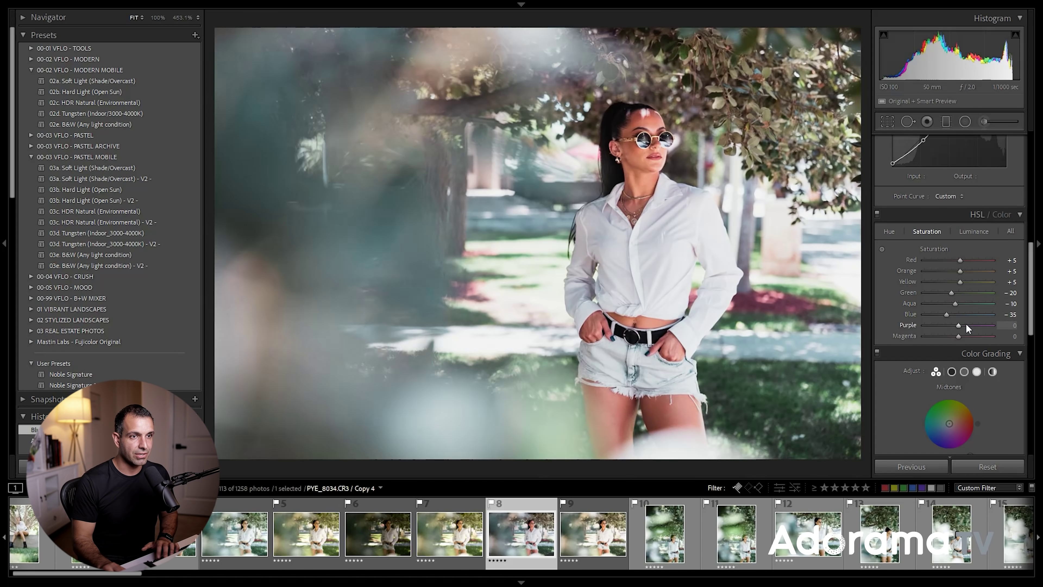
pyautogui.press('Down')
pyautogui.press('Down')
pyautogui.press('Down')
pyautogui.press('Down')
pyautogui.press('Down')
pyautogui.press('Down')
pyautogui.press('Up')
pyautogui.press('Up')
pyautogui.press('Up')
pyautogui.press('Up')
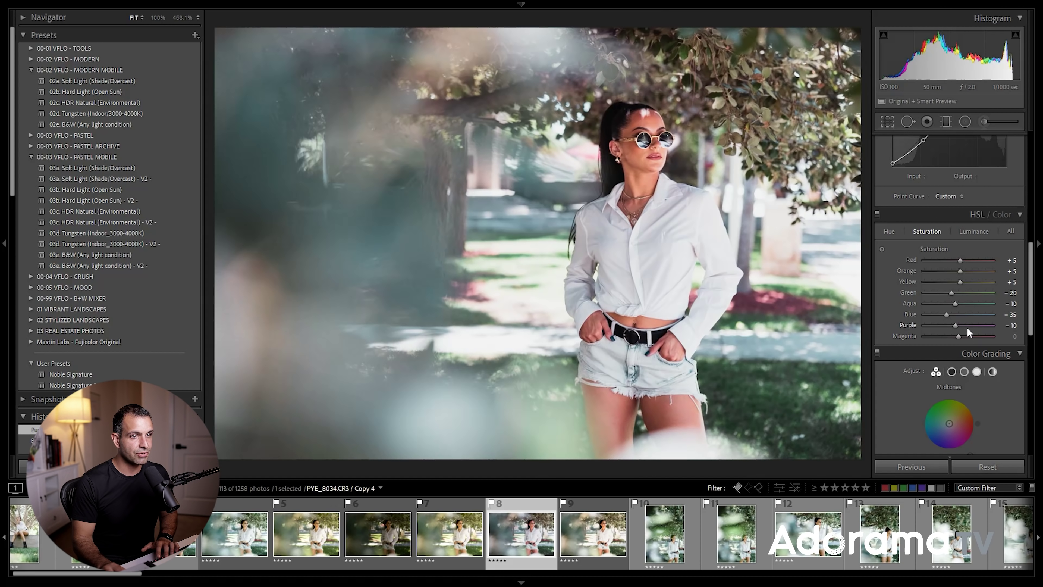
pyautogui.press('Up')
pyautogui.press('Up')
pyautogui.press('Up')
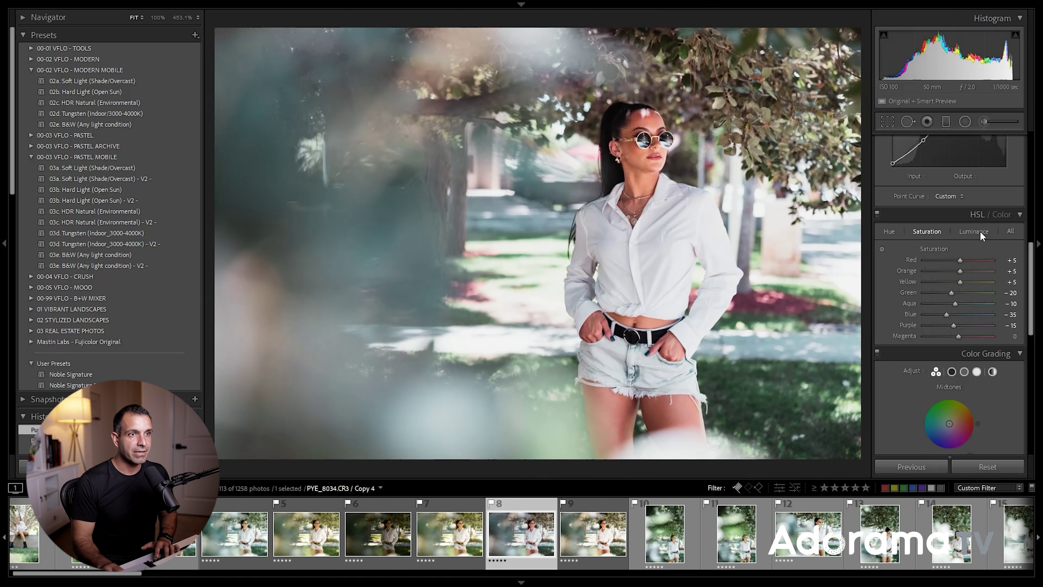
pyautogui.scroll(6, 979, 231)
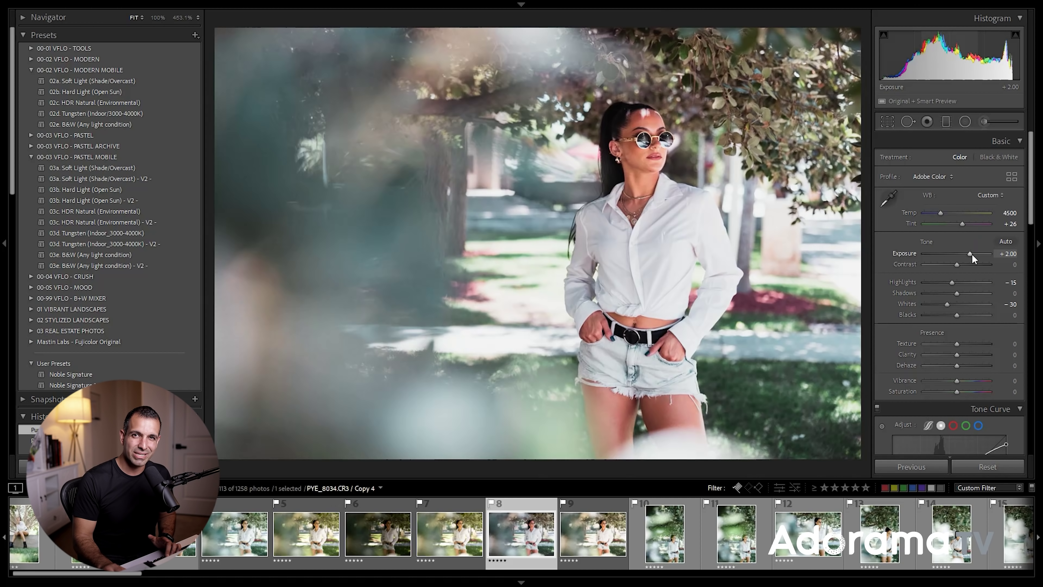
# Step: Set HSL luminance to red +5, orange +15 and yellow +10
pyautogui.scroll(-6, 978, 257)
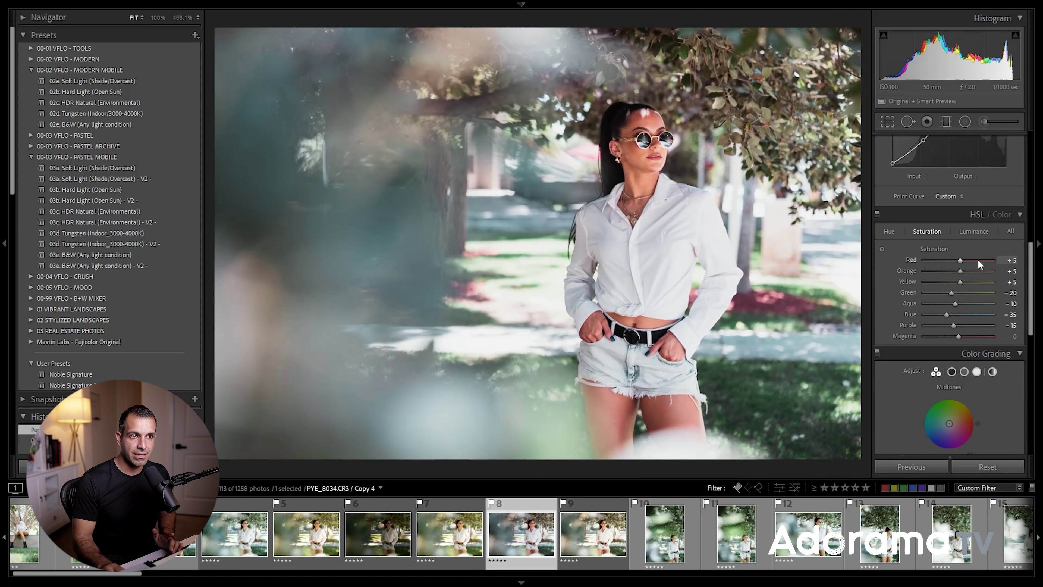
pyautogui.click(972, 231)
pyautogui.press('Up')
pyautogui.press('Up')
pyautogui.press('Up')
pyautogui.press('Up')
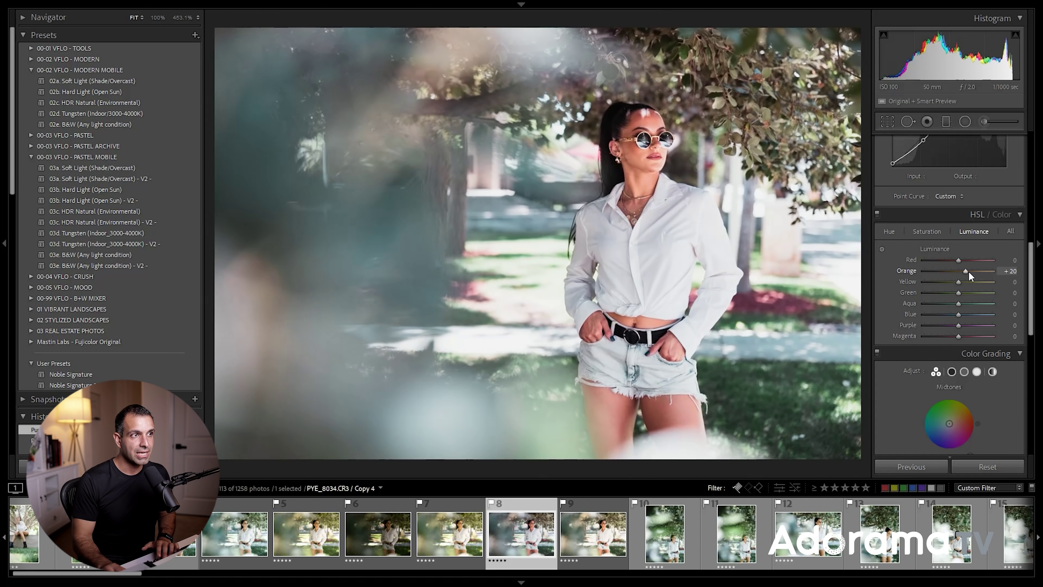
pyautogui.press('Down')
pyautogui.press('Down')
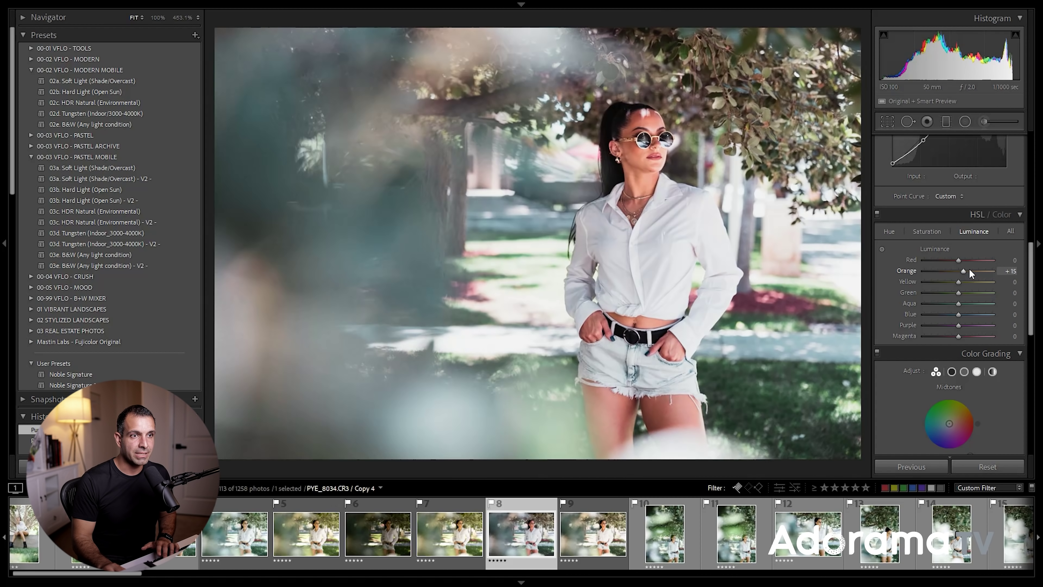
pyautogui.press('Up')
pyautogui.press('Up')
pyautogui.press('Up')
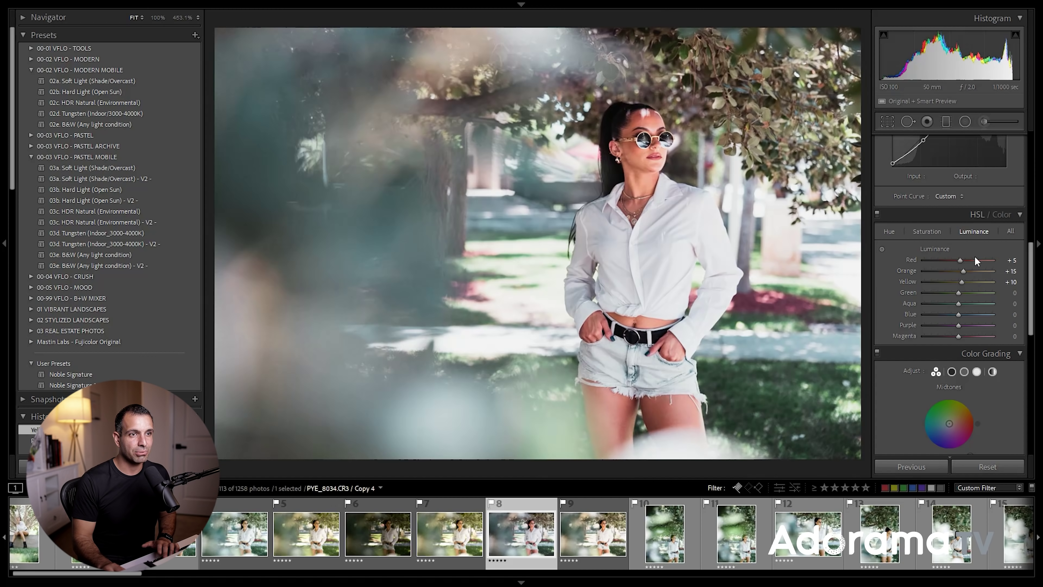
# Step: In the Basic panel, set exposure to +1.90 and temperature to 4550
pyautogui.scroll(2, 976, 256)
pyautogui.scroll(8, 978, 251)
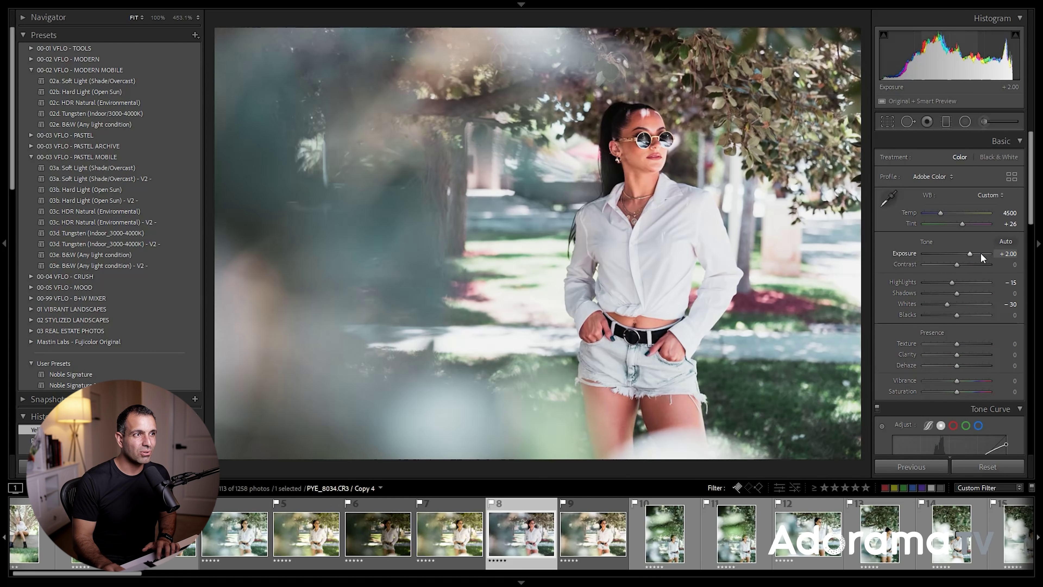
pyautogui.press('Up')
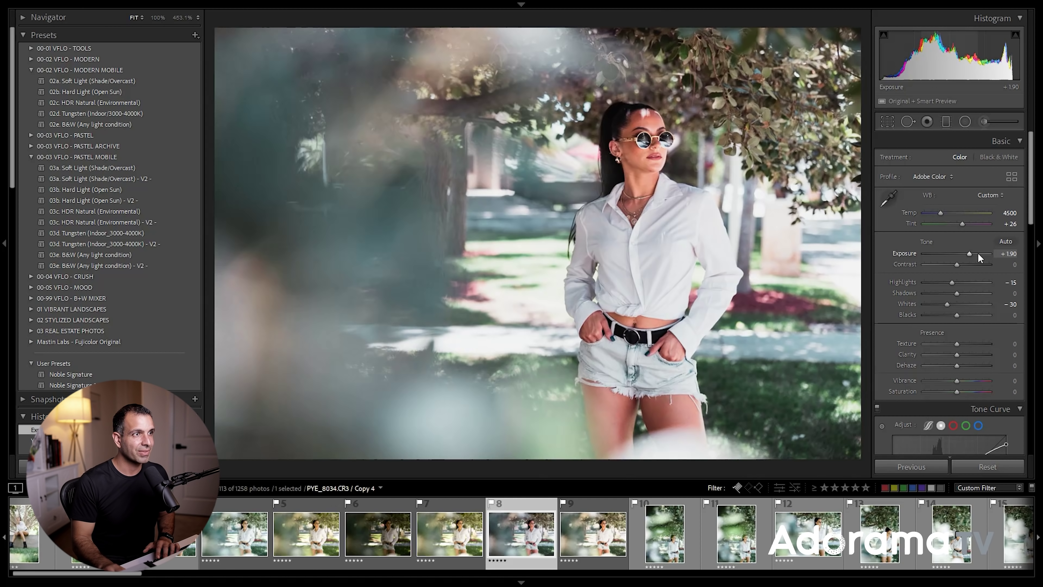
pyautogui.moveTo(955, 214); pyautogui.dragTo(958, 214)
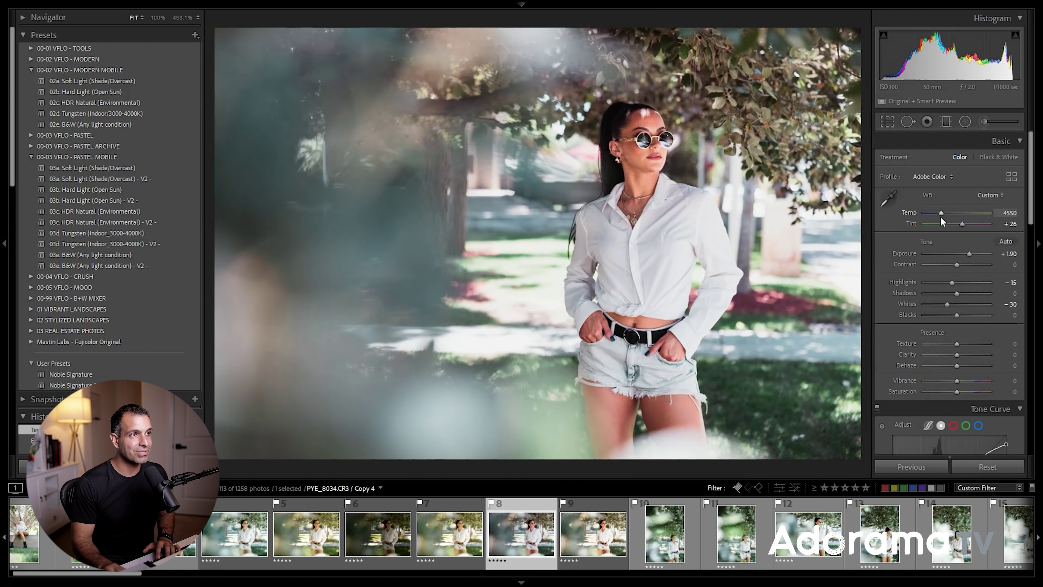
# Step: Compare against Copy 5 while setting Copy 4's tint to +21 and temperature to 4750
pyautogui.press('Left')
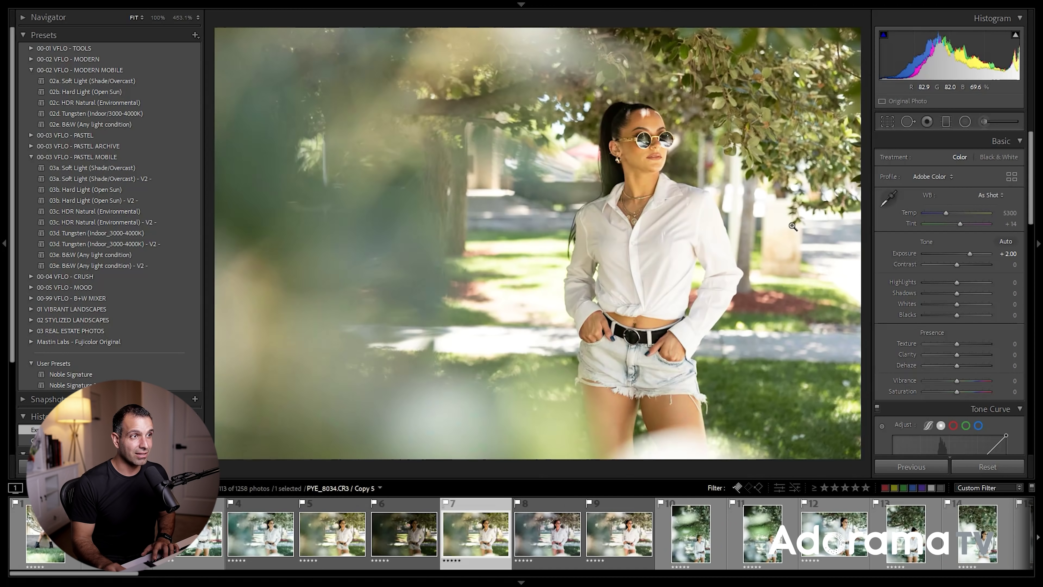
pyautogui.press('Right')
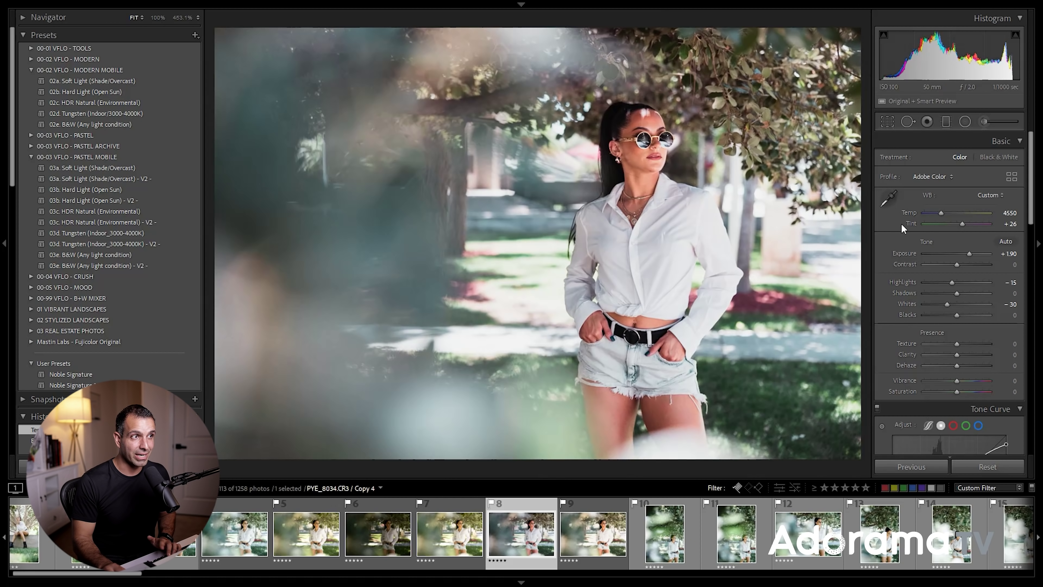
pyautogui.press('Down')
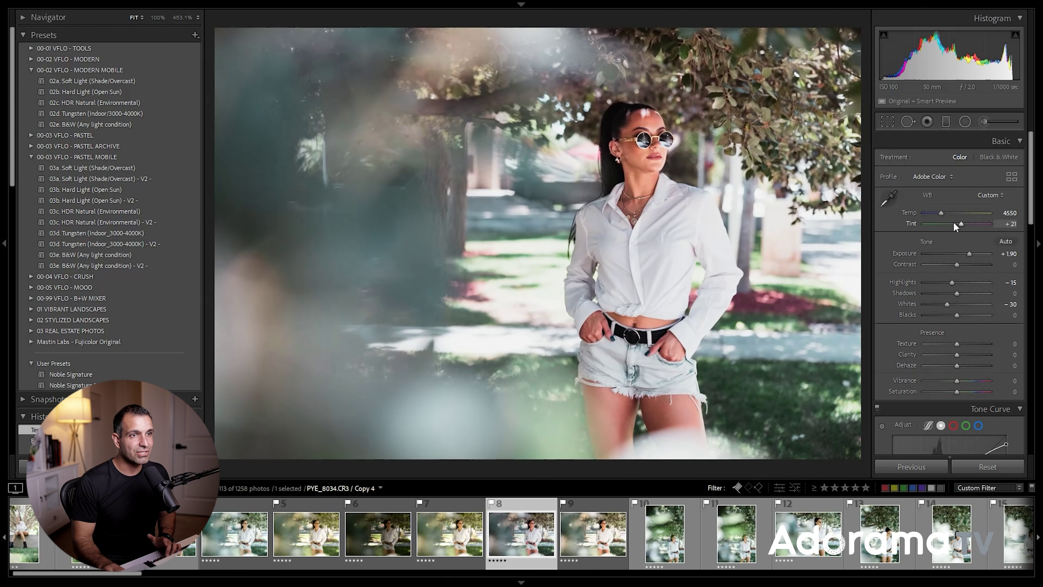
pyautogui.press('Left')
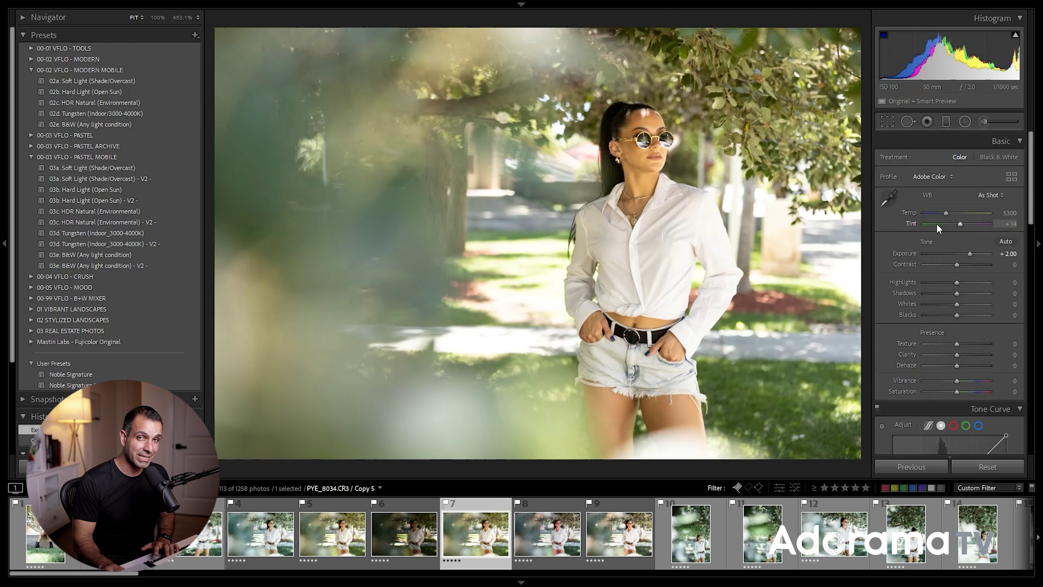
pyautogui.press('Right')
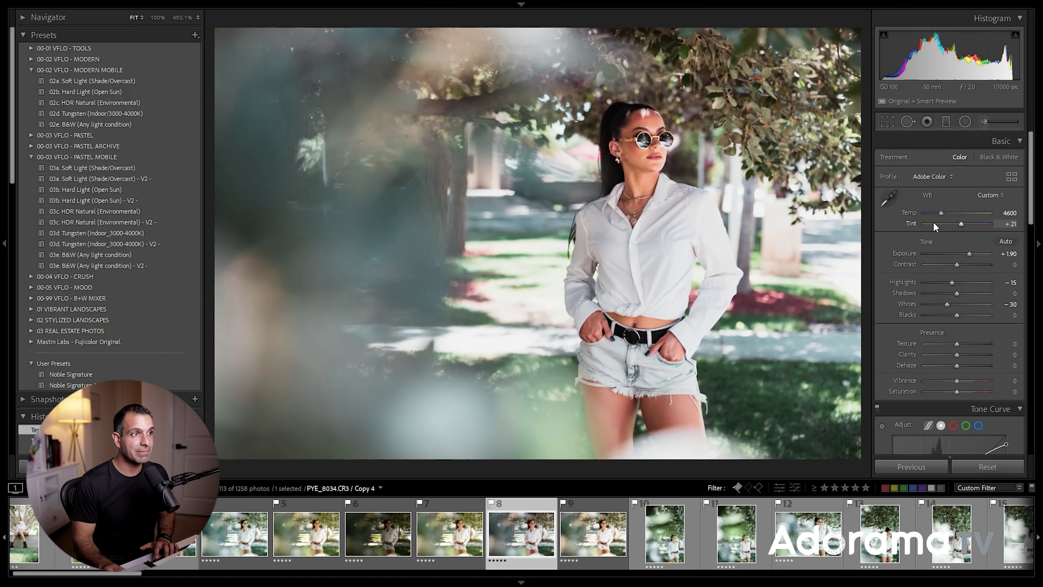
pyautogui.press('Up')
pyautogui.press('Up')
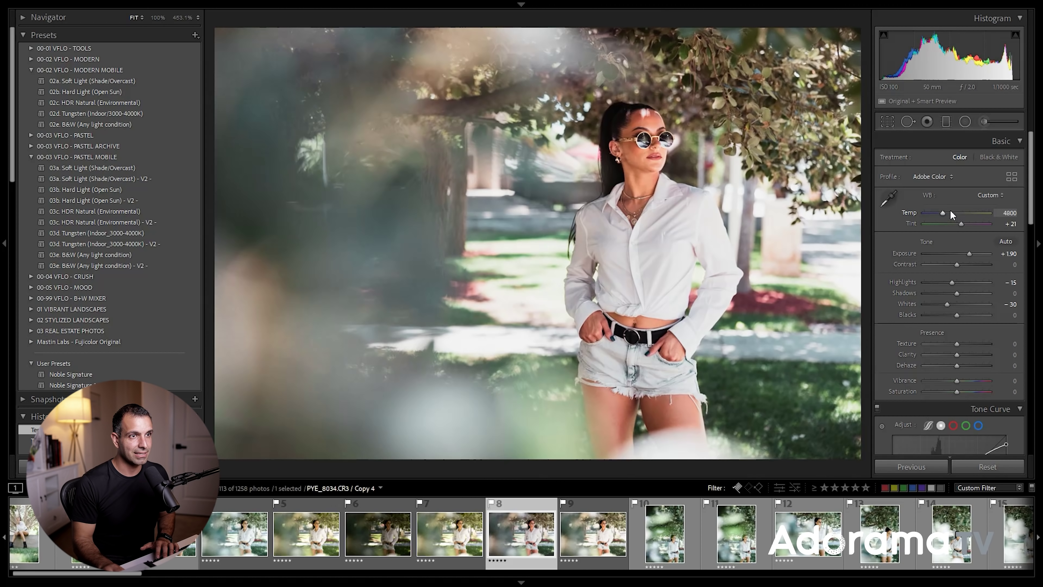
pyautogui.press('Down')
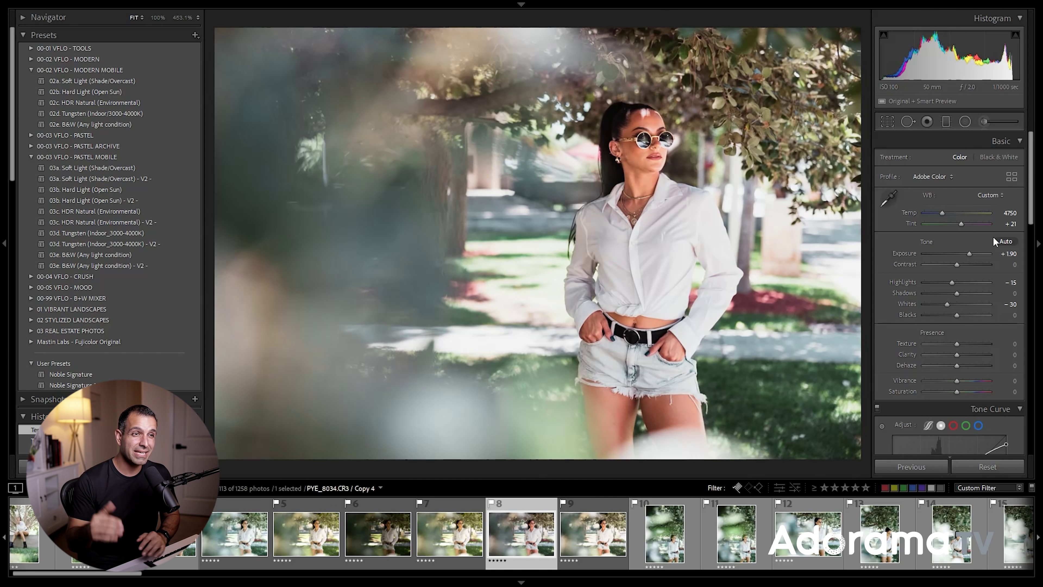
pyautogui.scroll(-15, 976, 241)
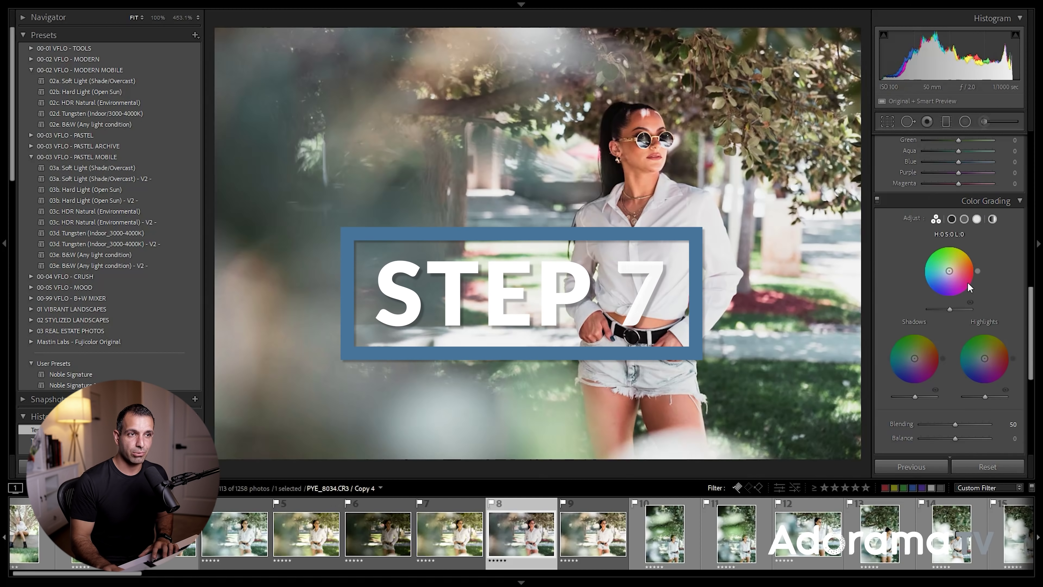
# Step: Give the shadows a faint blue tint sampled from the photo, Hue 213, Saturation 11
pyautogui.scroll(3, 964, 287)
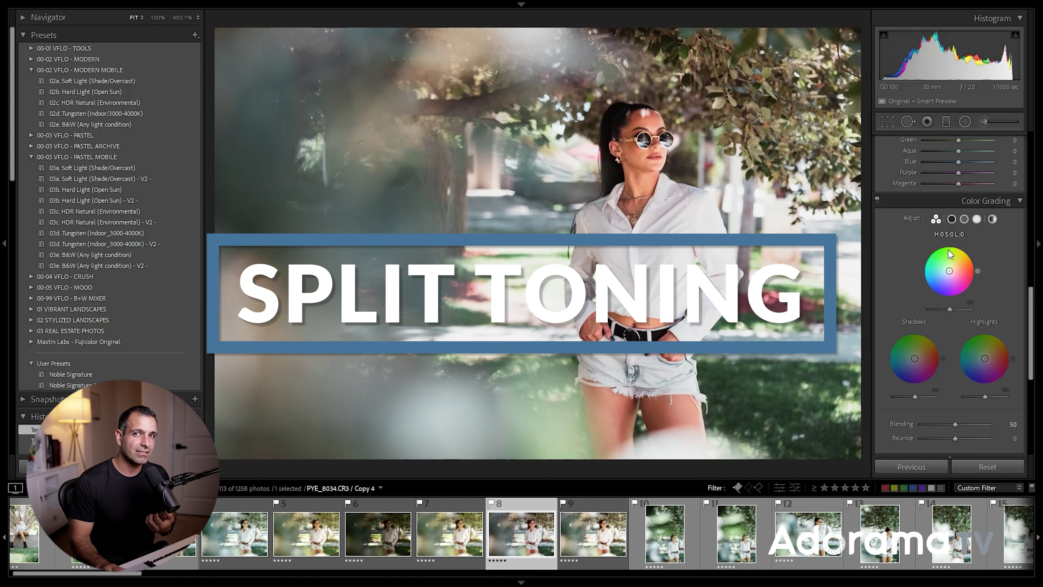
pyautogui.click(951, 219)
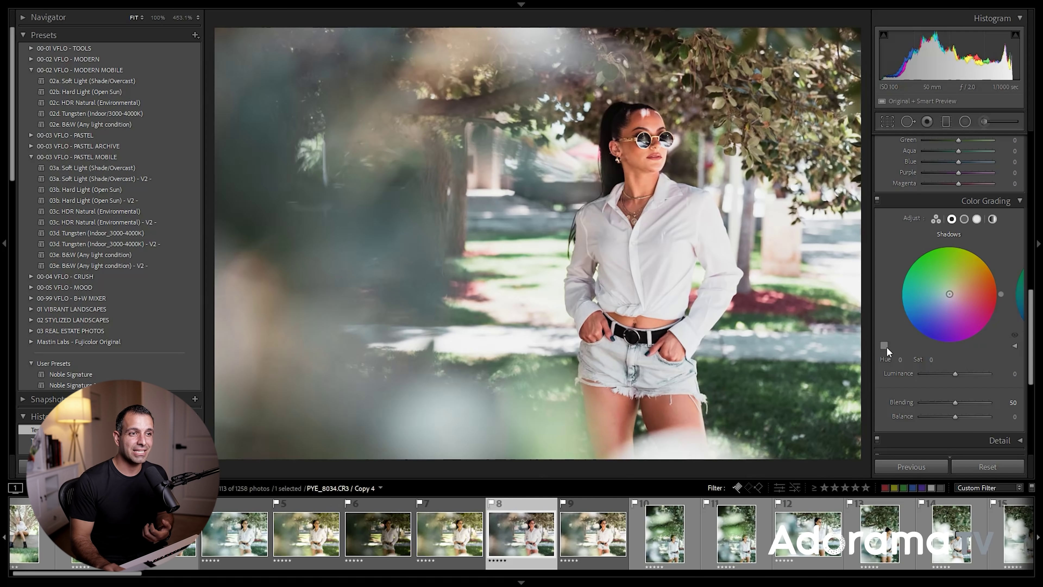
pyautogui.click(884, 345)
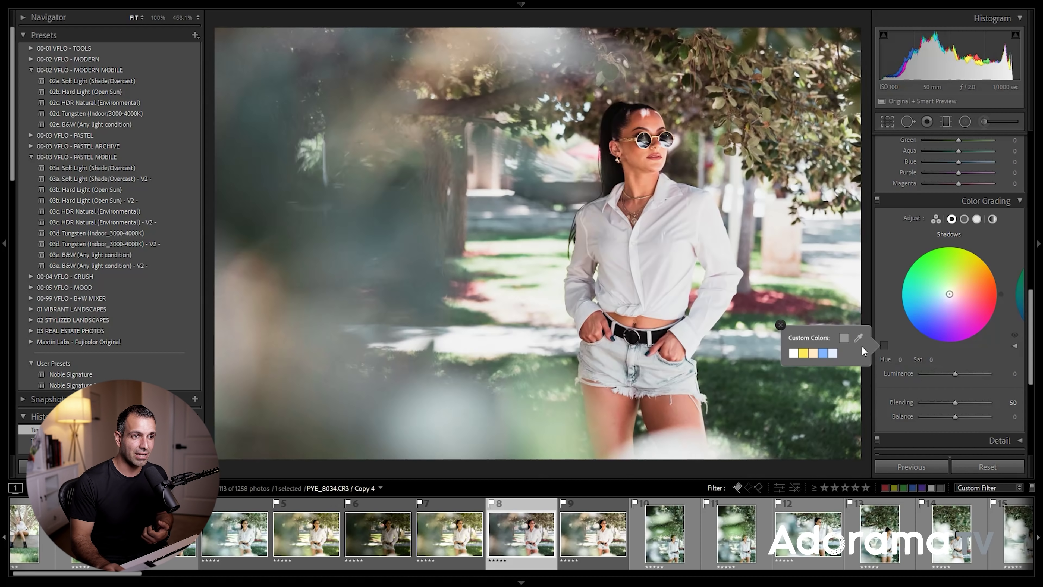
pyautogui.click(858, 339)
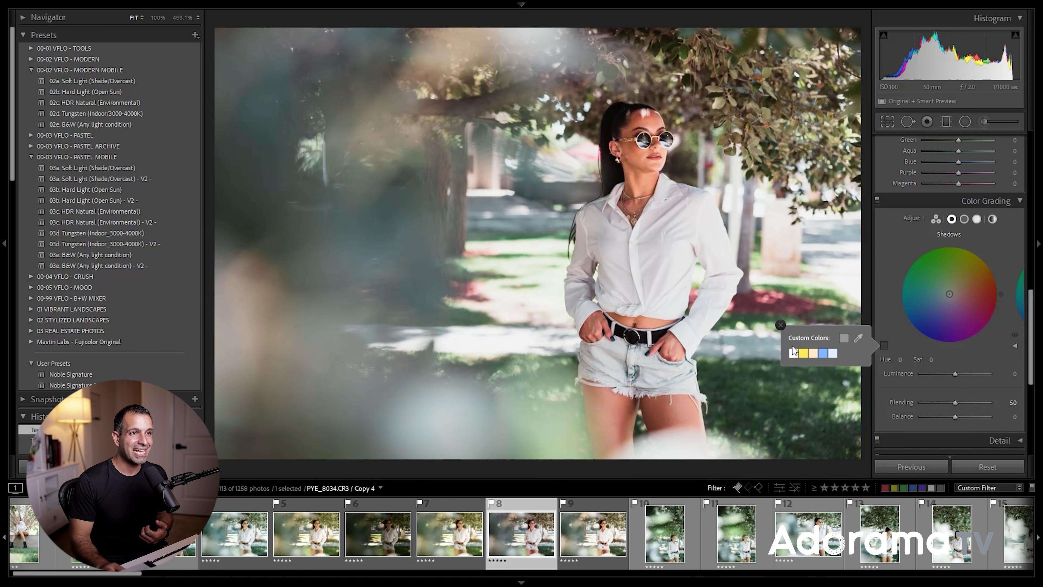
pyautogui.moveTo(773, 361); pyautogui.dragTo(531, 226)
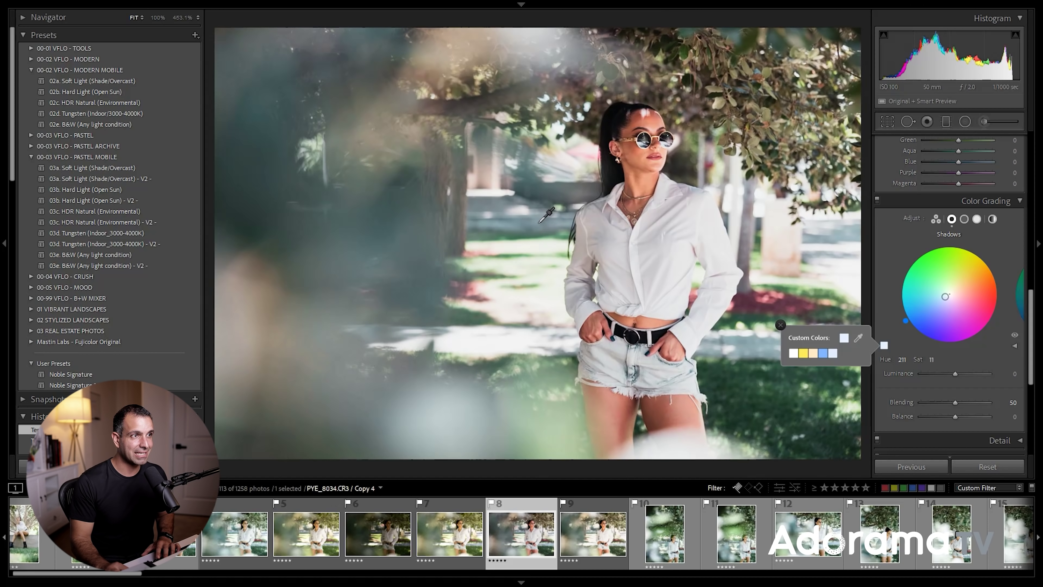
pyautogui.moveTo(539, 223); pyautogui.dragTo(536, 230)
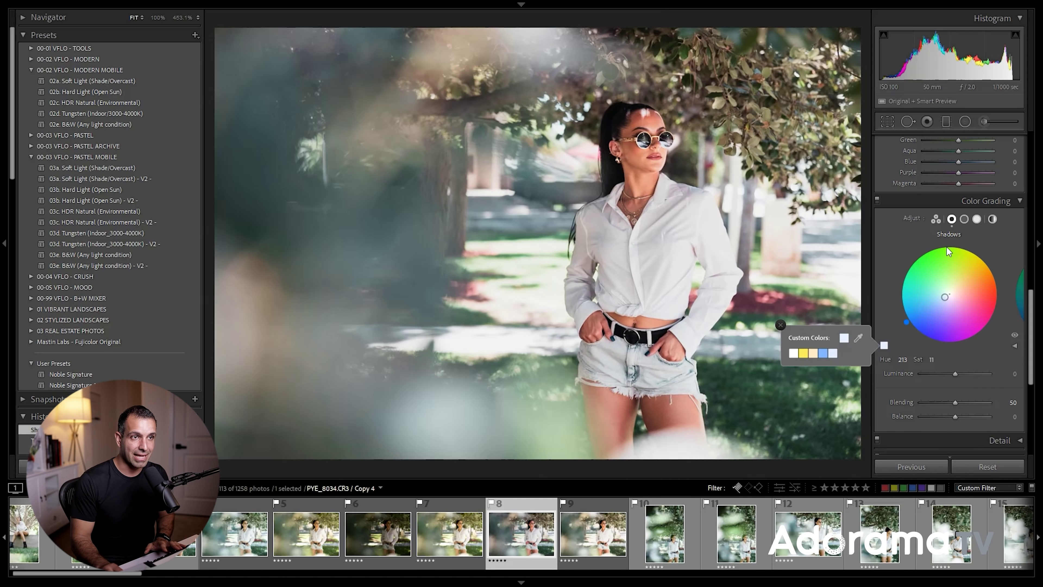
# Step: Tint the midtones warm with a sampled colour at Hue 30, Saturation 10
pyautogui.click(964, 219)
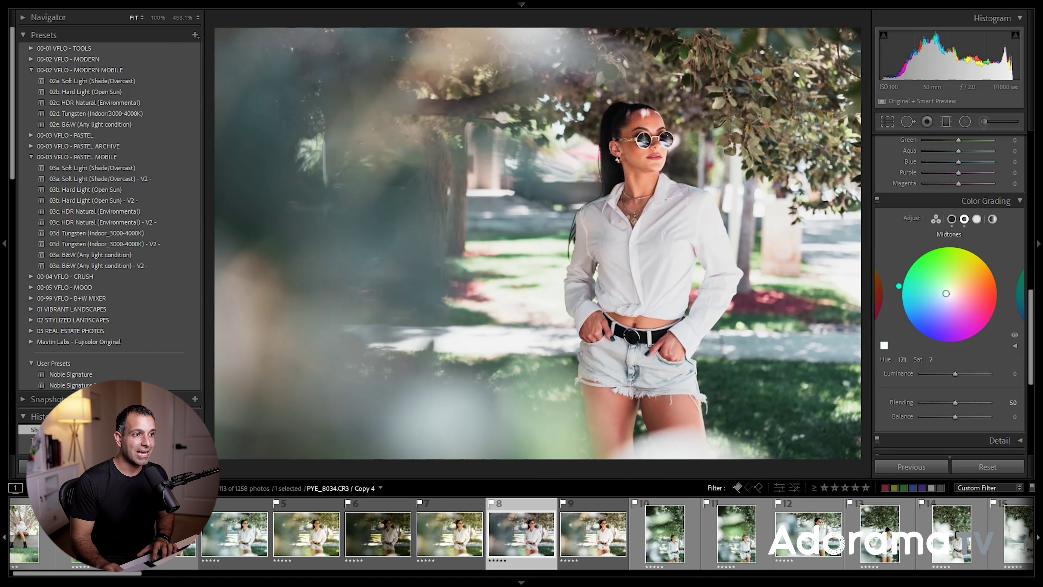
pyautogui.moveTo(946, 294); pyautogui.dragTo(907, 300)
pyautogui.click(883, 345)
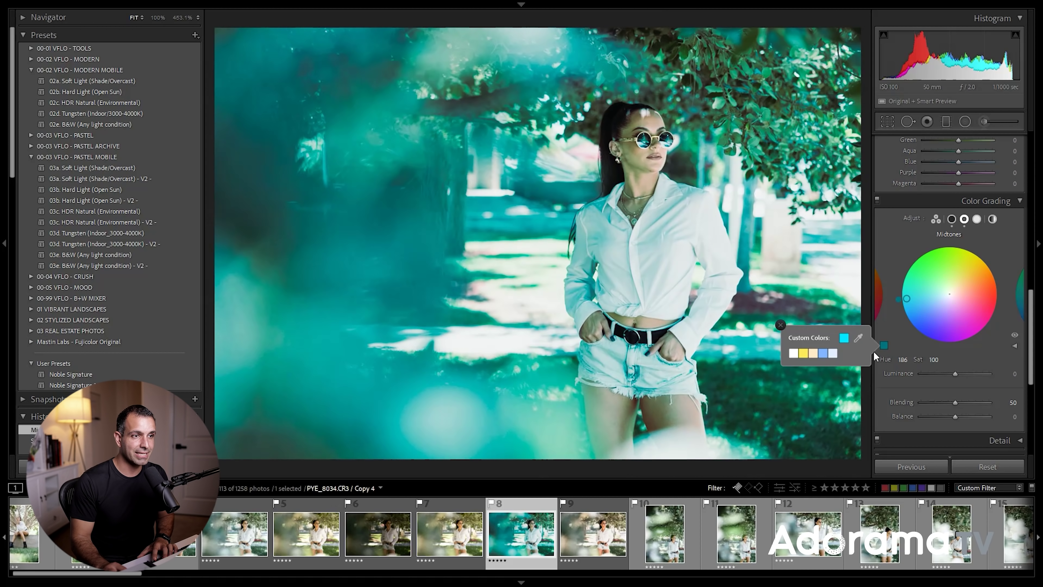
pyautogui.moveTo(858, 337); pyautogui.dragTo(656, 324)
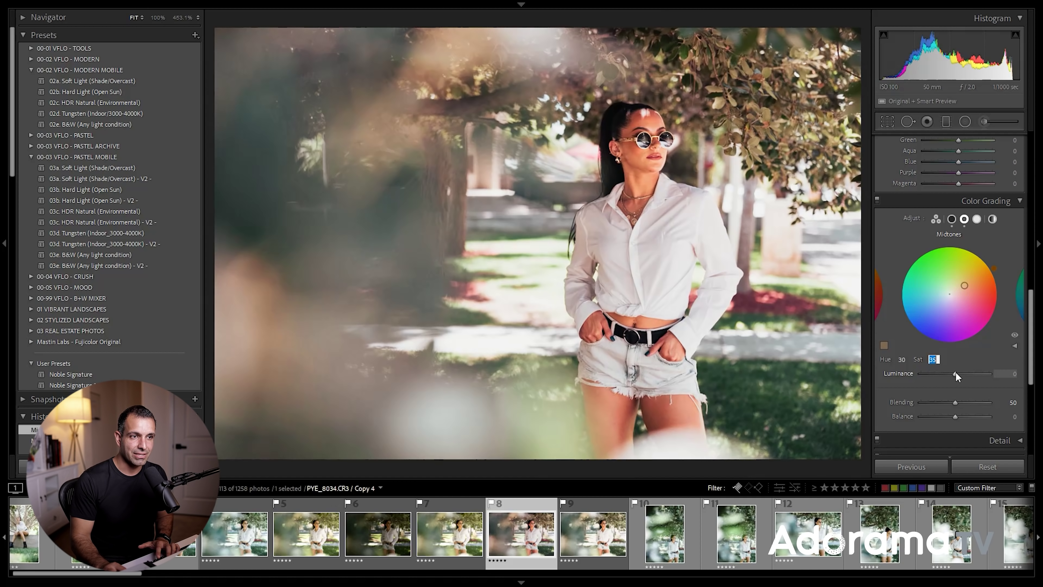
pyautogui.click(932, 359)
pyautogui.write('10')
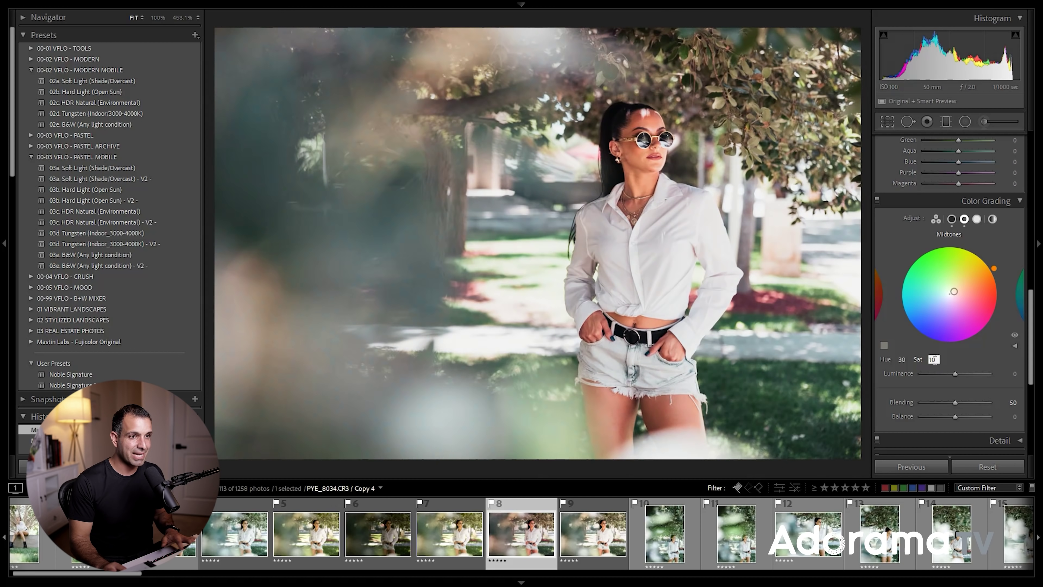
pyautogui.press('Return')
# Step: Add a subtle Hue 20, Saturation 5 highlight tint with Blending 75 and Balance +10, checking it on and off
pyautogui.click(977, 219)
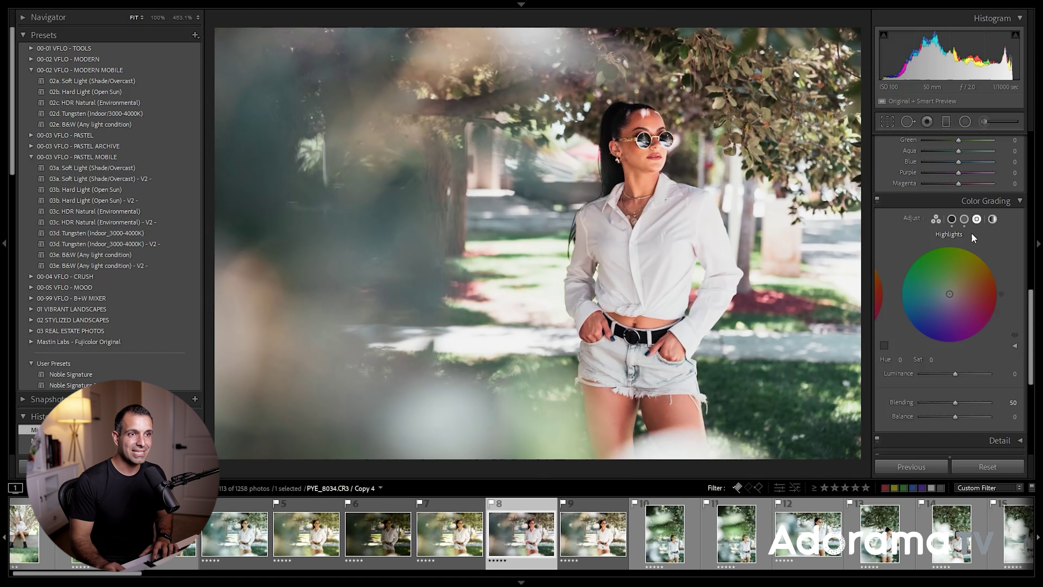
pyautogui.click(884, 345)
pyautogui.click(859, 337)
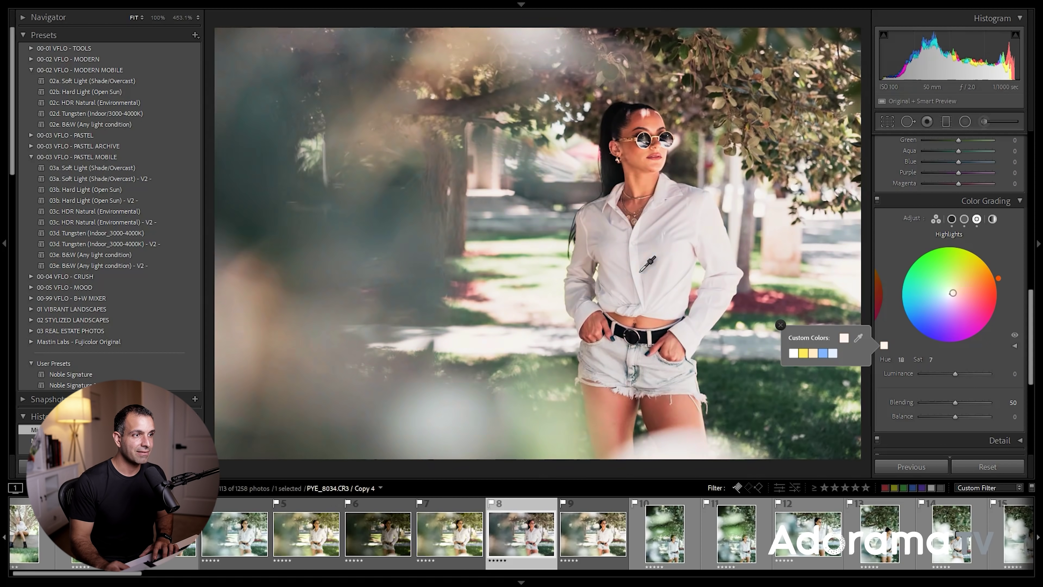
pyautogui.click(652, 323)
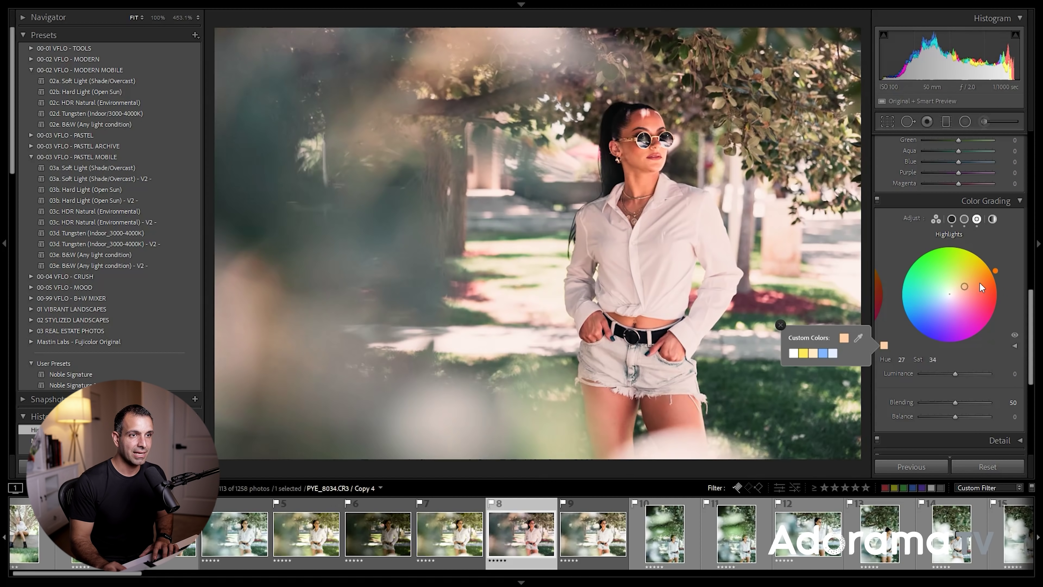
pyautogui.moveTo(965, 286); pyautogui.dragTo(963, 287)
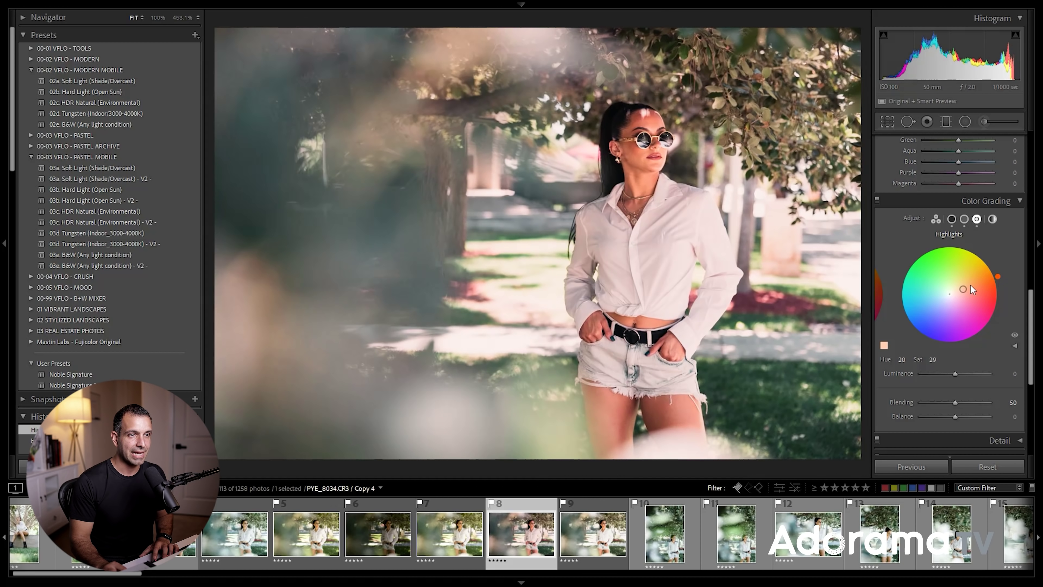
pyautogui.moveTo(963, 289); pyautogui.dragTo(960, 291)
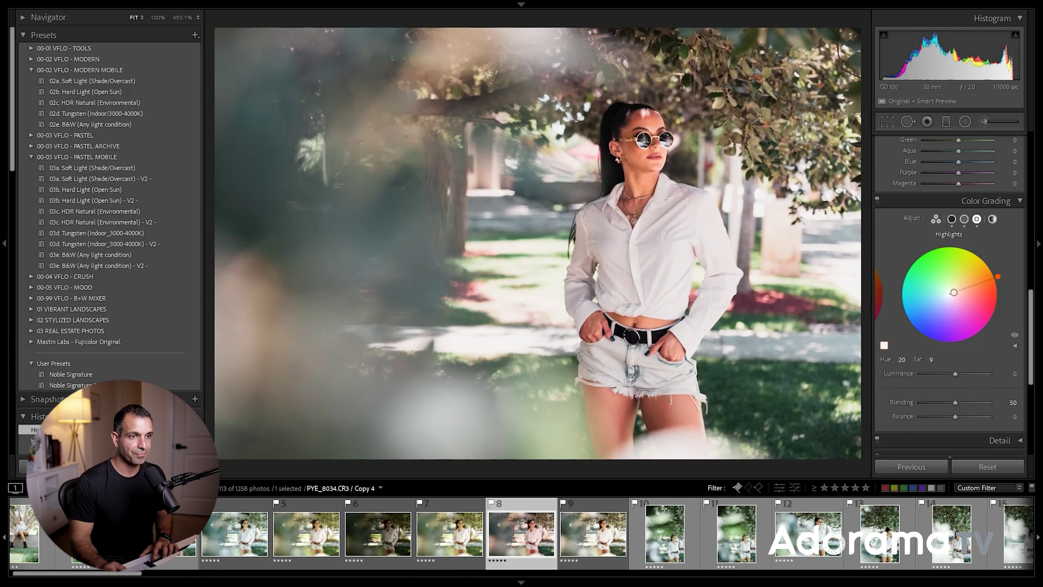
pyautogui.moveTo(954, 292); pyautogui.dragTo(950, 293)
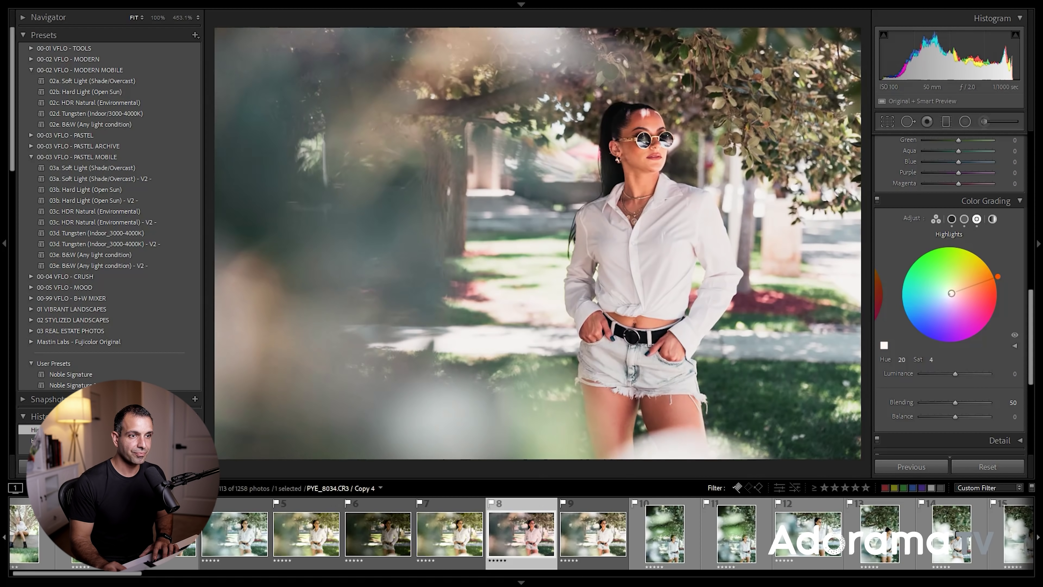
pyautogui.click(877, 201)
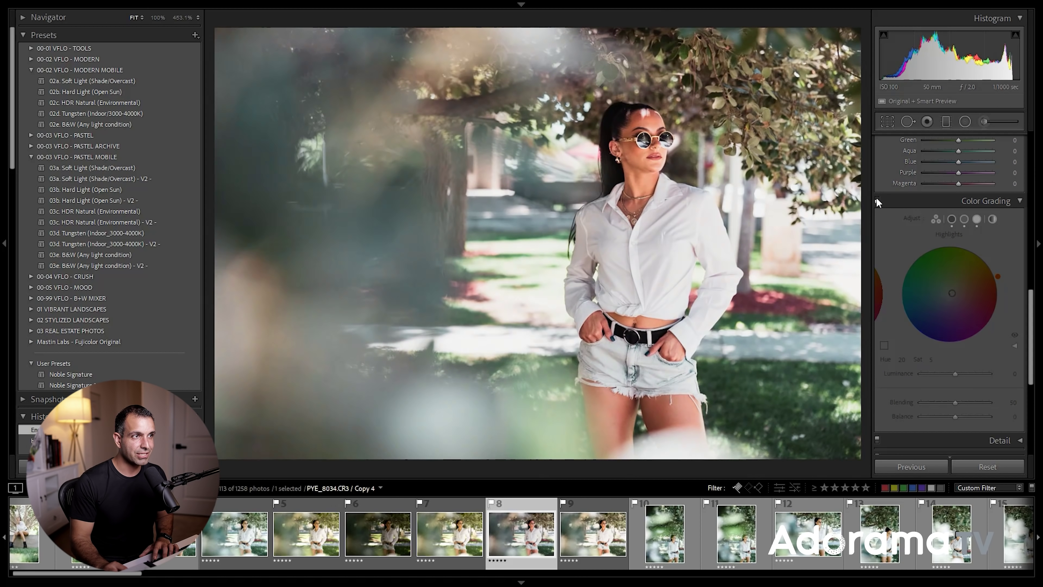
pyautogui.click(877, 201)
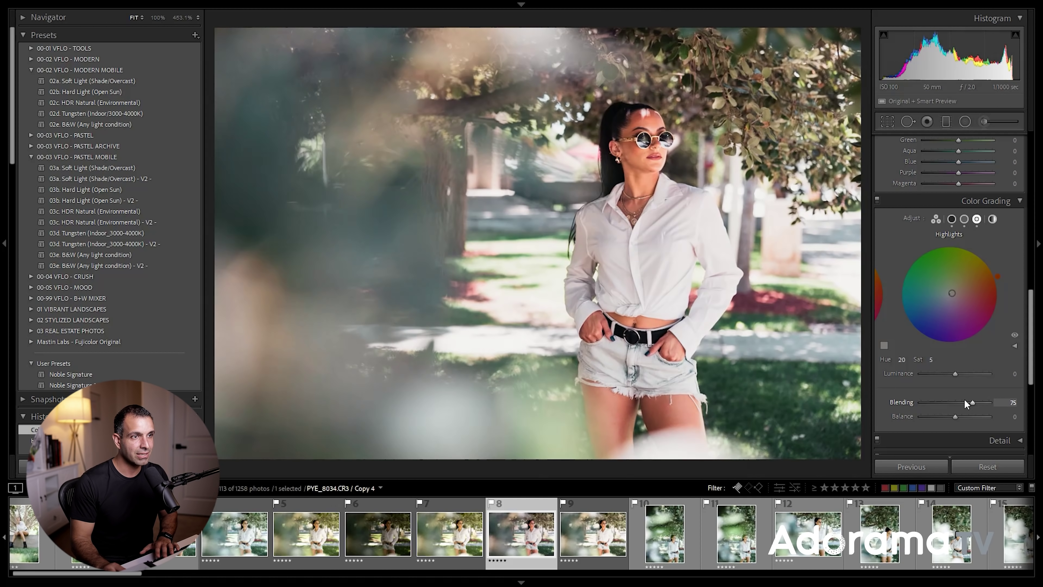
pyautogui.scroll(3, 970, 422)
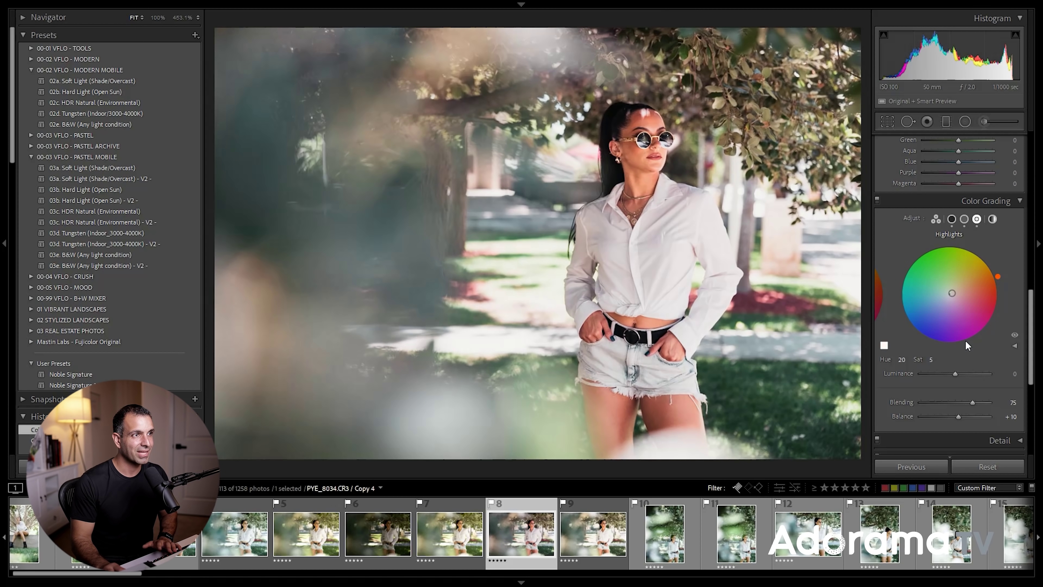
pyautogui.scroll(10, 946, 287)
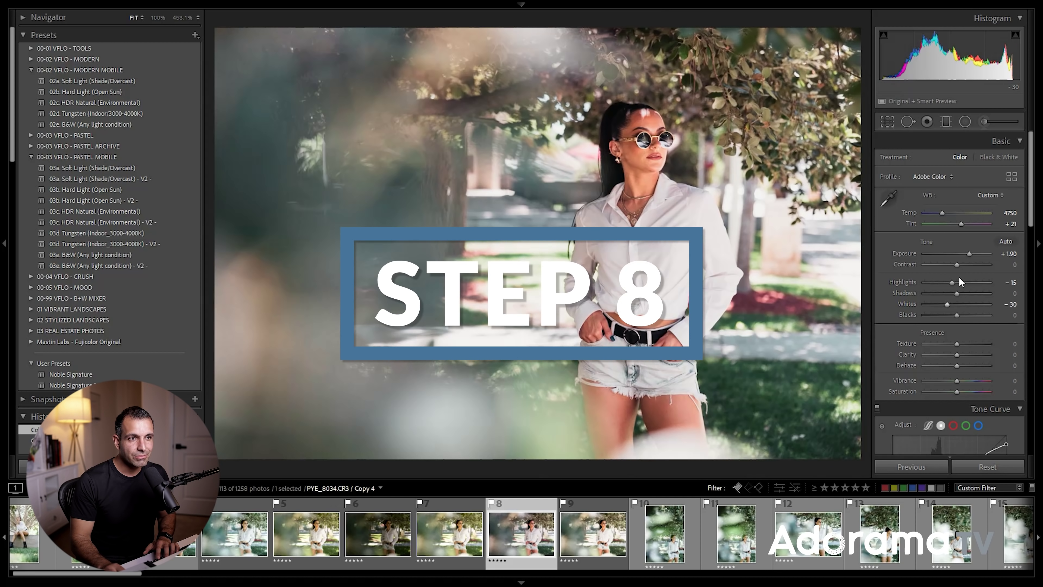
# Step: Set contrast to +10, shadows to +15 and blacks to +20
pyautogui.moveTo(960, 265); pyautogui.dragTo(965, 261)
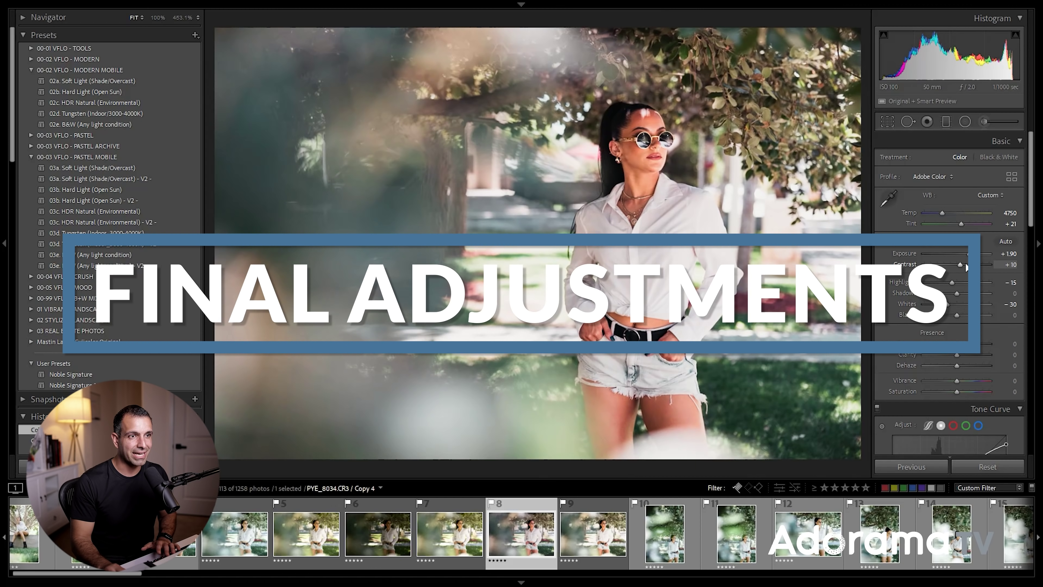
pyautogui.click(962, 291)
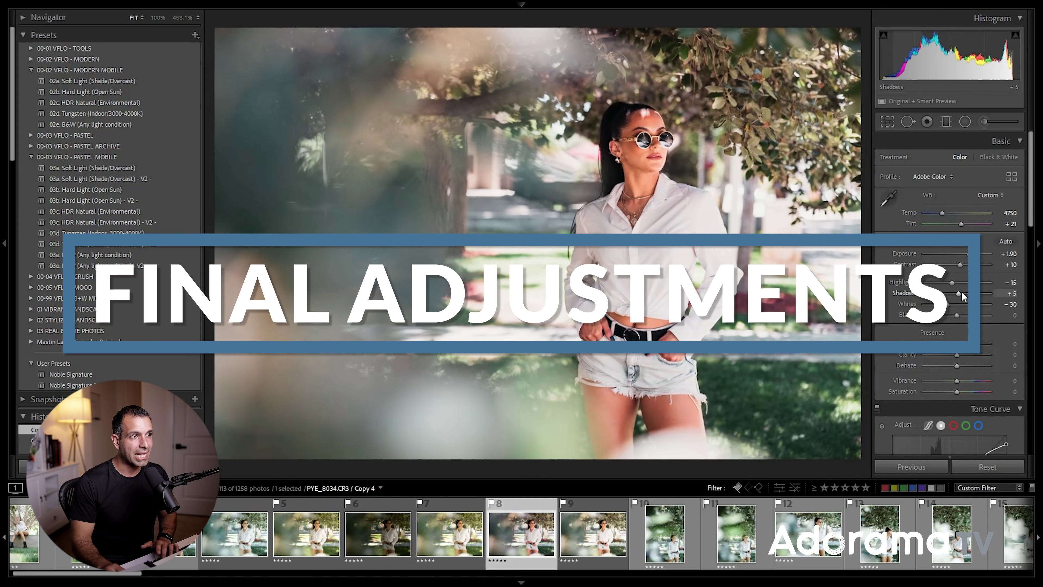
pyautogui.moveTo(962, 292); pyautogui.dragTo(969, 315)
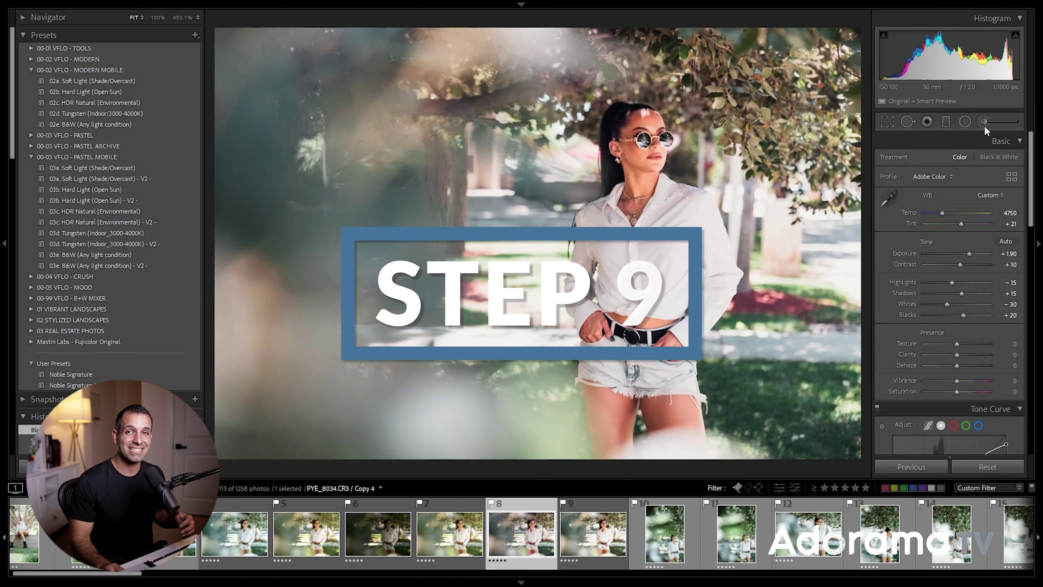
# Step: Draw a radial Burn filter at Exposure −0.50 around the woman to vignette the surroundings
pyautogui.click(966, 122)
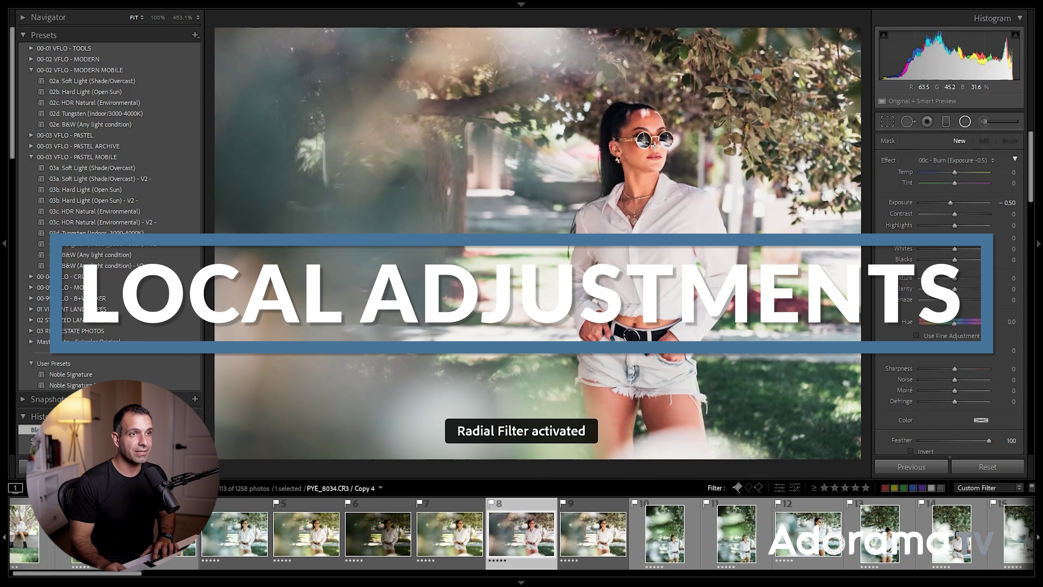
pyautogui.click(946, 160)
pyautogui.click(855, 270)
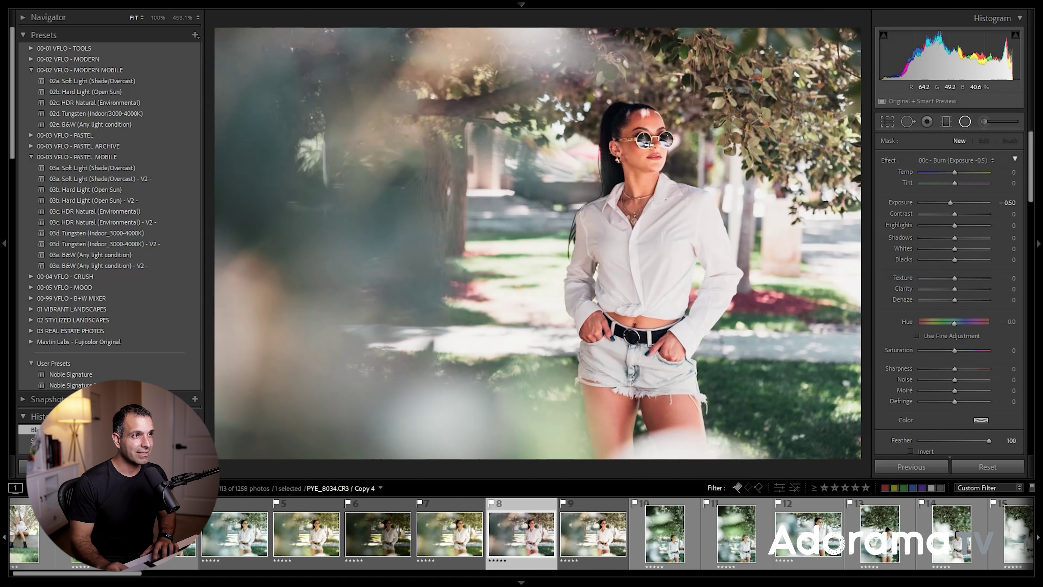
pyautogui.moveTo(643, 141); pyautogui.dragTo(919, 534)
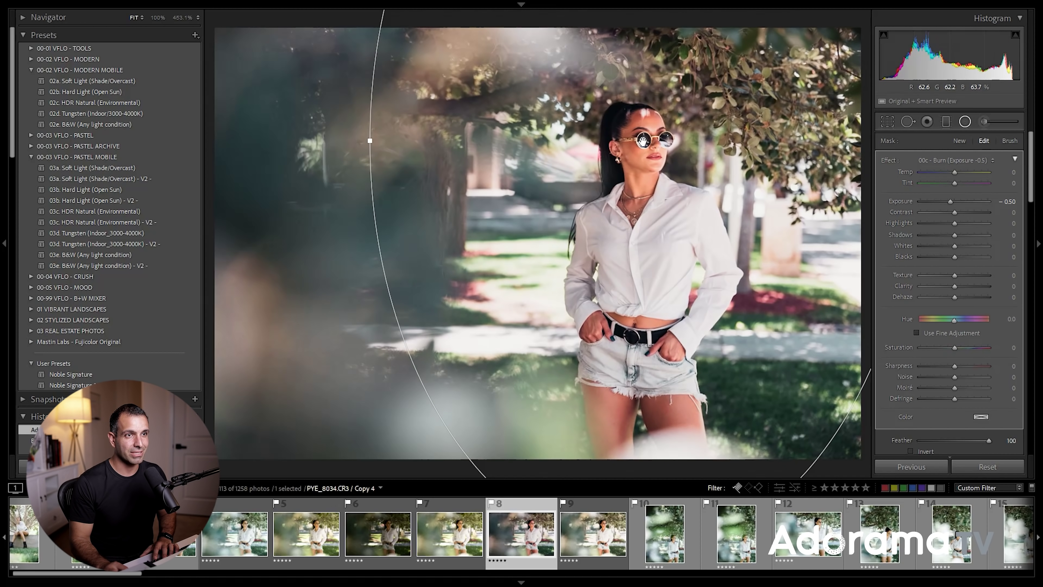
pyautogui.moveTo(643, 141); pyautogui.dragTo(643, 138)
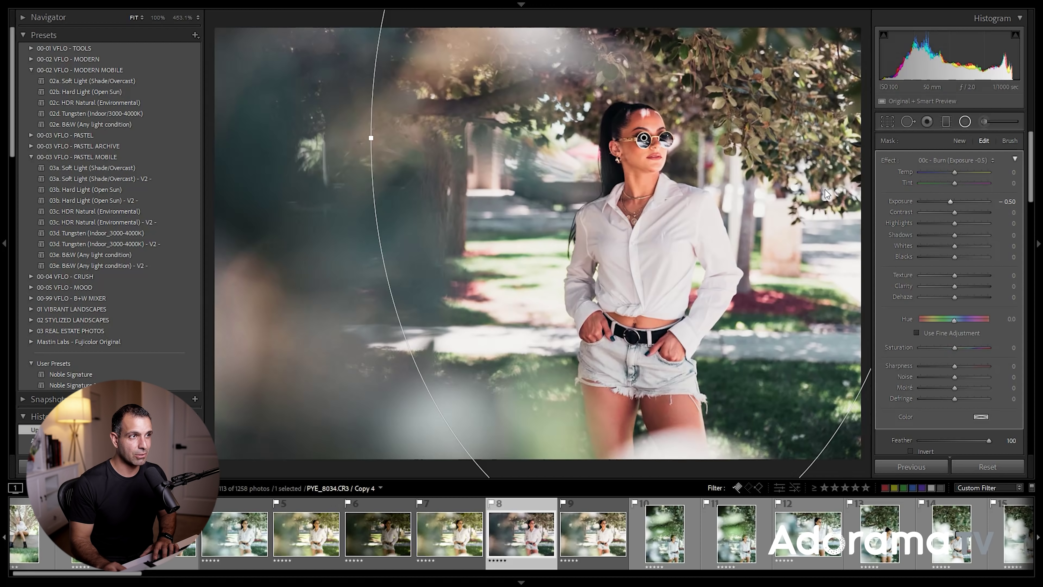
pyautogui.moveTo(644, 138); pyautogui.dragTo(646, 139)
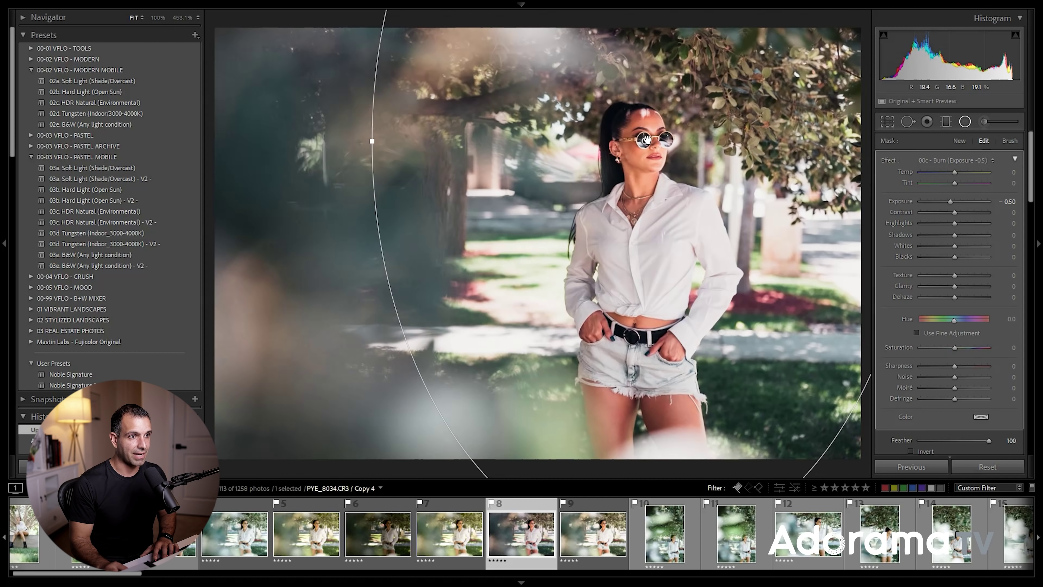
pyautogui.press('Down')
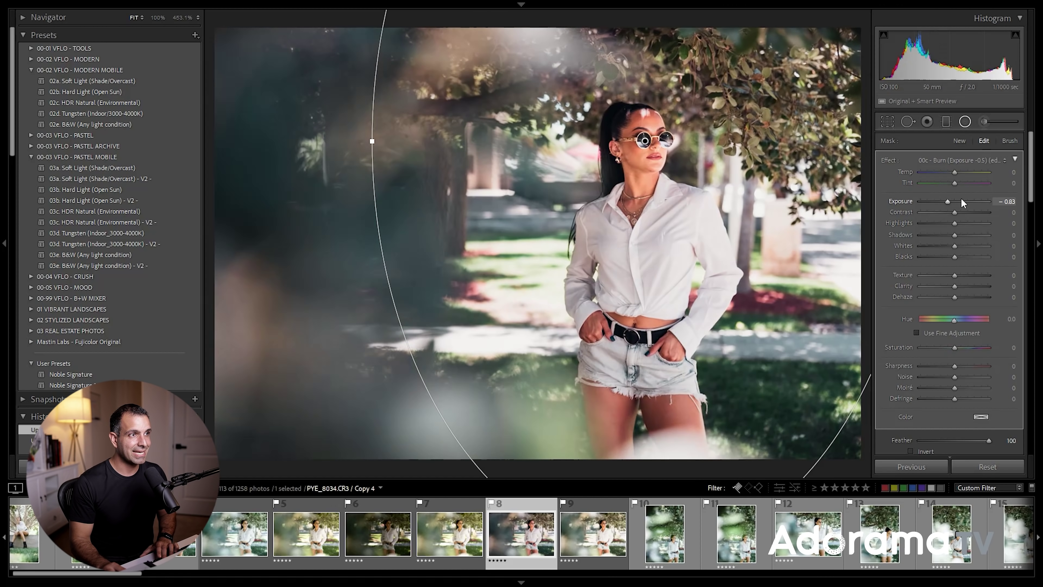
pyautogui.hotkey('ctrl', 'z')
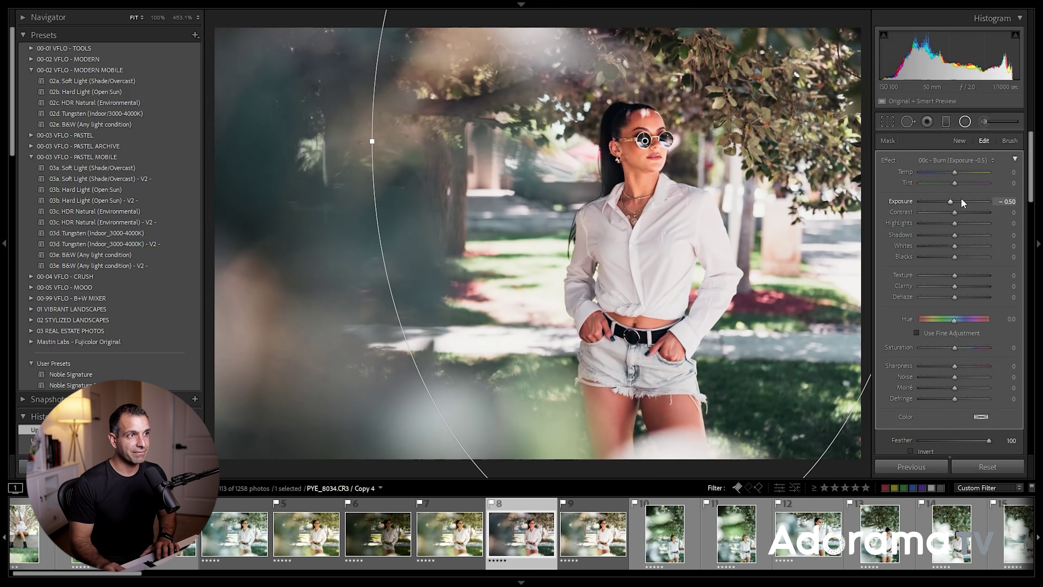
pyautogui.click(964, 122)
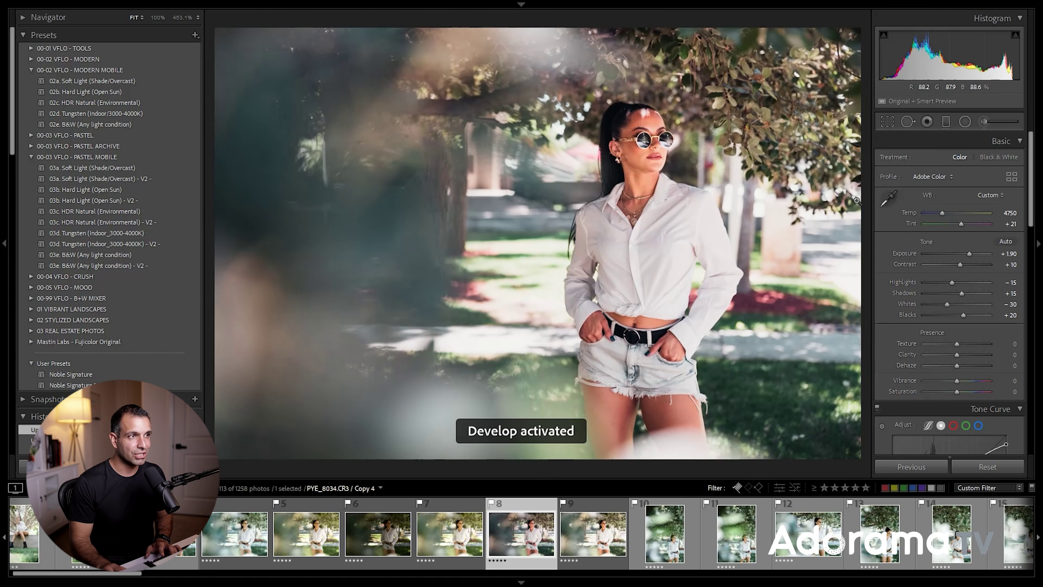
# Step: Cool the white balance slightly, bringing the tint down from +21 to +16
pyautogui.press('Up')
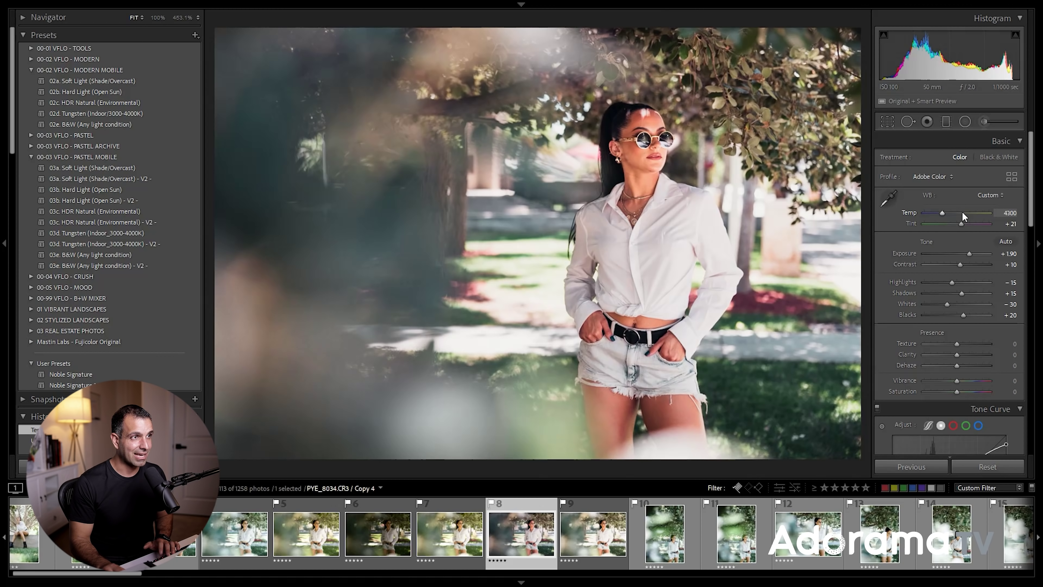
pyautogui.press('Escape')
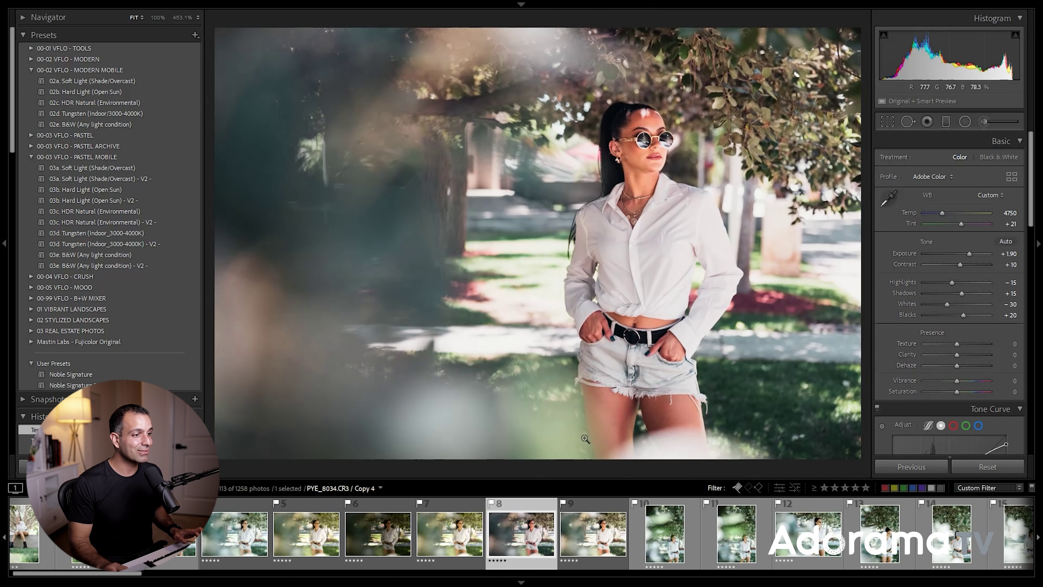
pyautogui.hotkey('ctrl', "'")
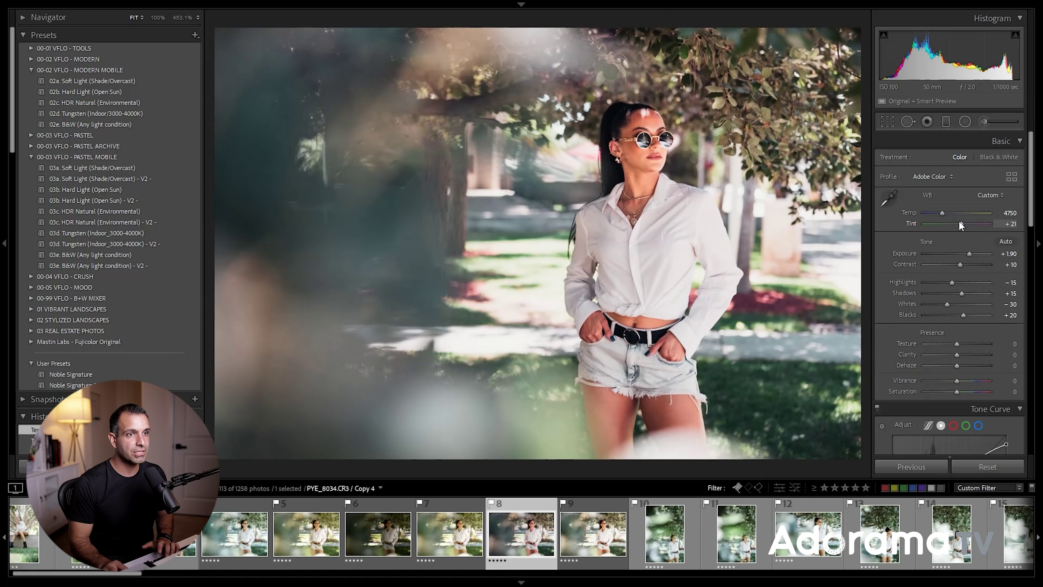
pyautogui.moveTo(962, 225); pyautogui.dragTo(961, 224)
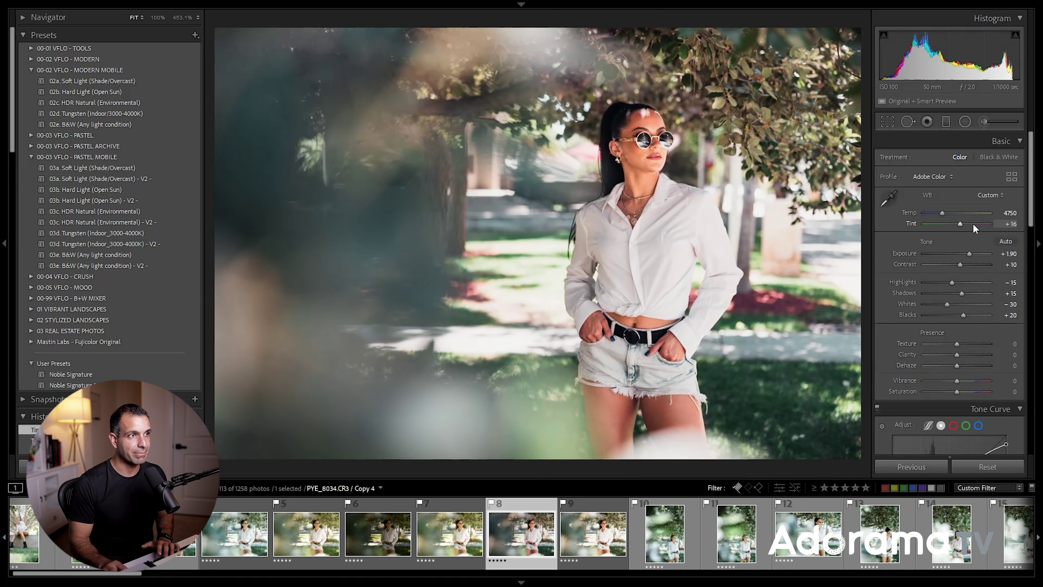
# Step: Compare the edit against neighbouring photos 7 and 6 in the filmstrip
pyautogui.scroll(-4, 972, 214)
pyautogui.scroll(2, 973, 214)
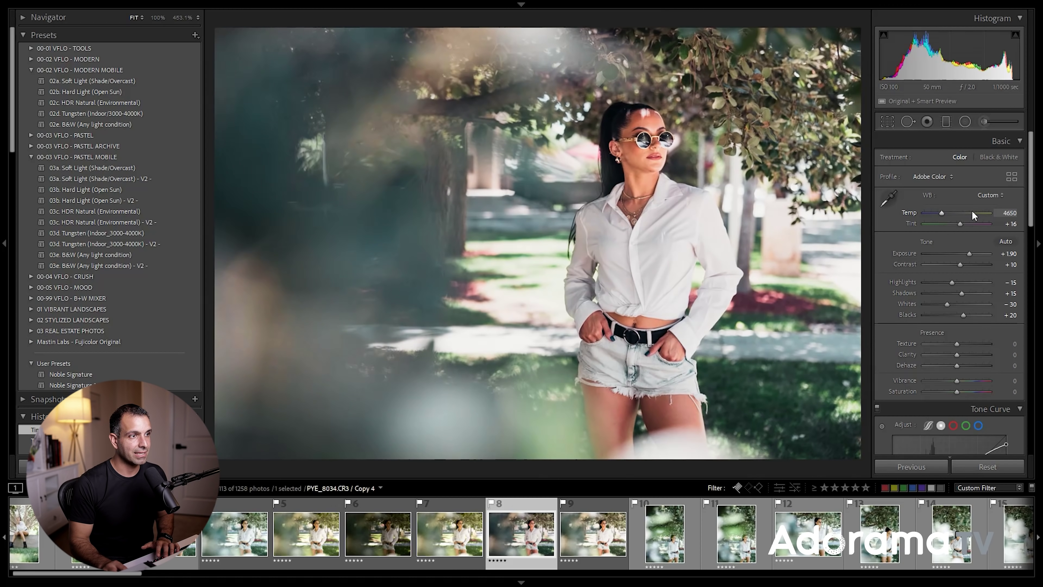
pyautogui.scroll(2, 975, 250)
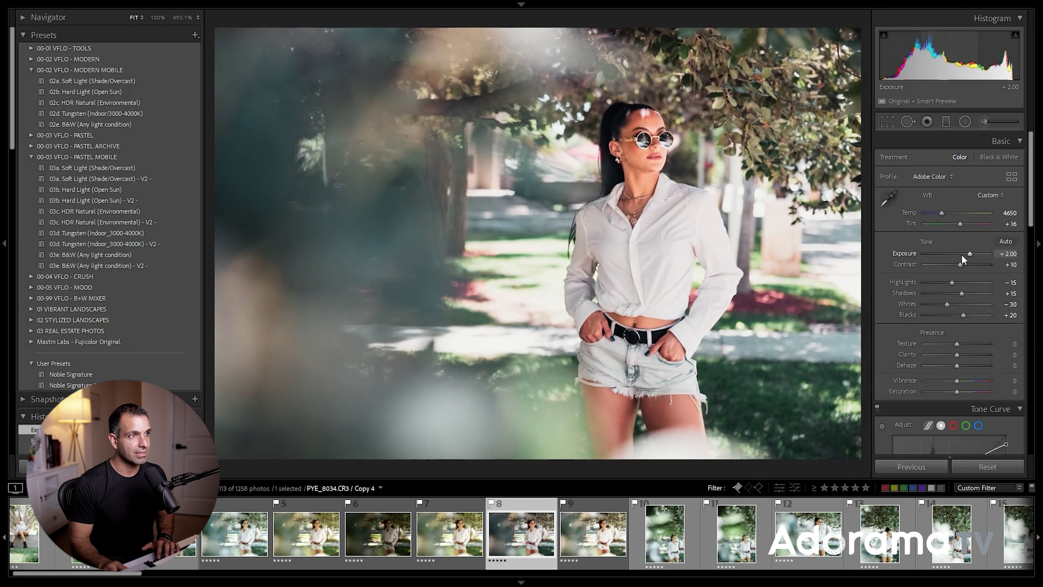
pyautogui.scroll(-2, 961, 254)
pyautogui.press('Left')
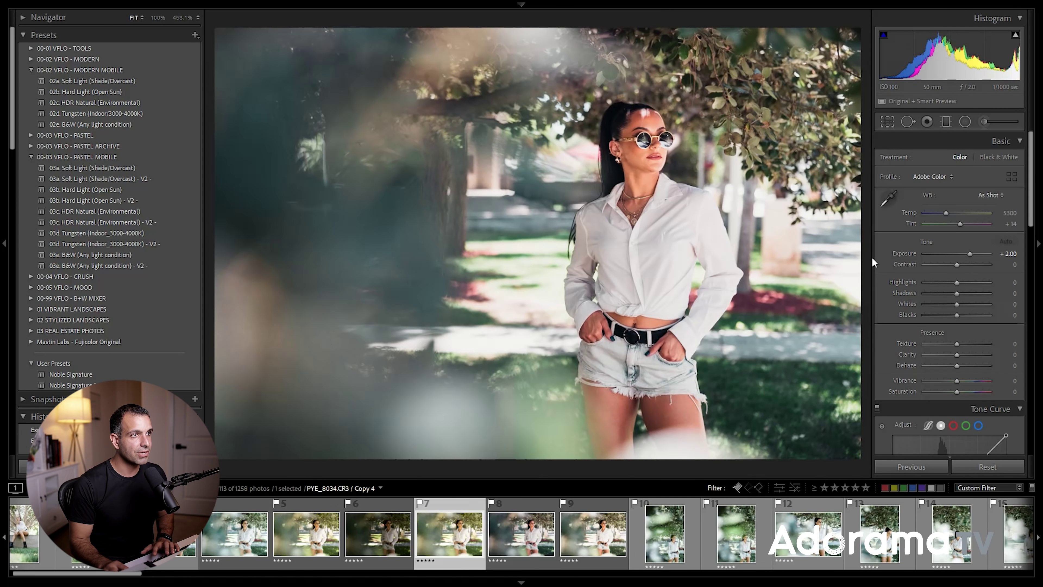
pyautogui.press('Right')
pyautogui.press('Left')
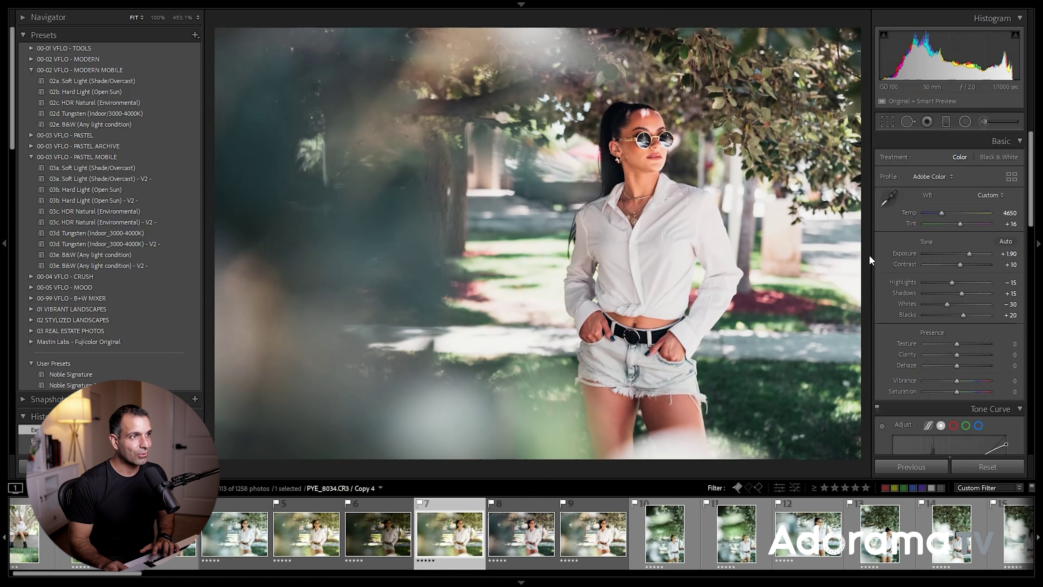
pyautogui.press('Right')
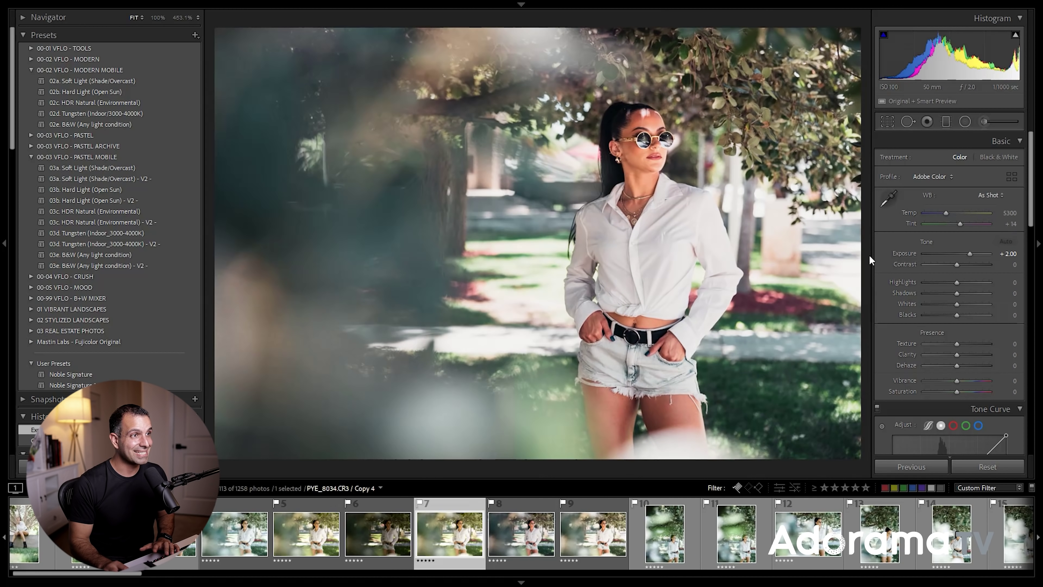
pyautogui.press('Left')
pyautogui.press('Right')
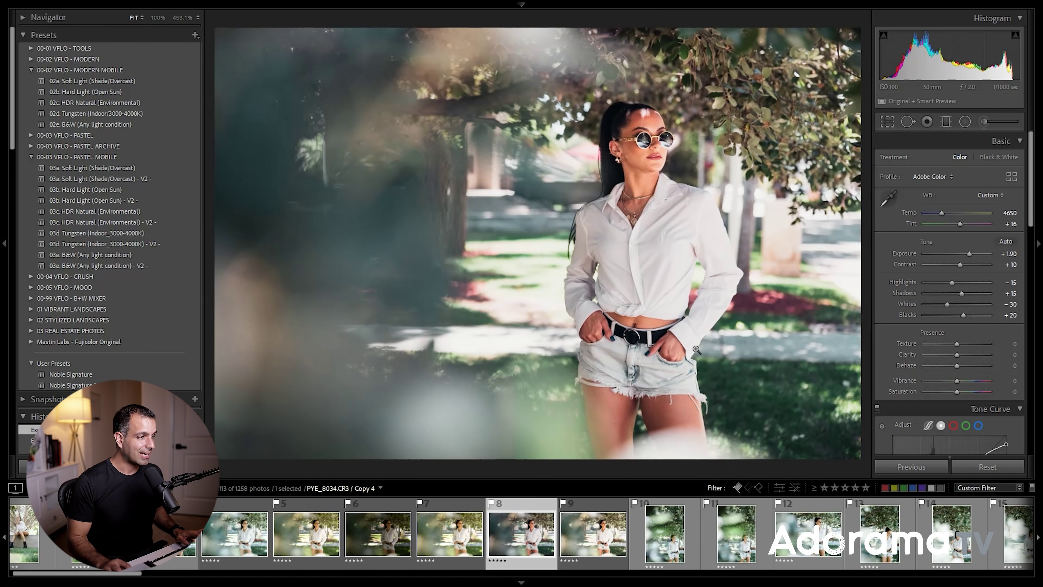
pyautogui.click(364, 547)
# Step: Reselect the edited photo 8, then scroll through the SLR Lounge workshops page
pyautogui.click(525, 536)
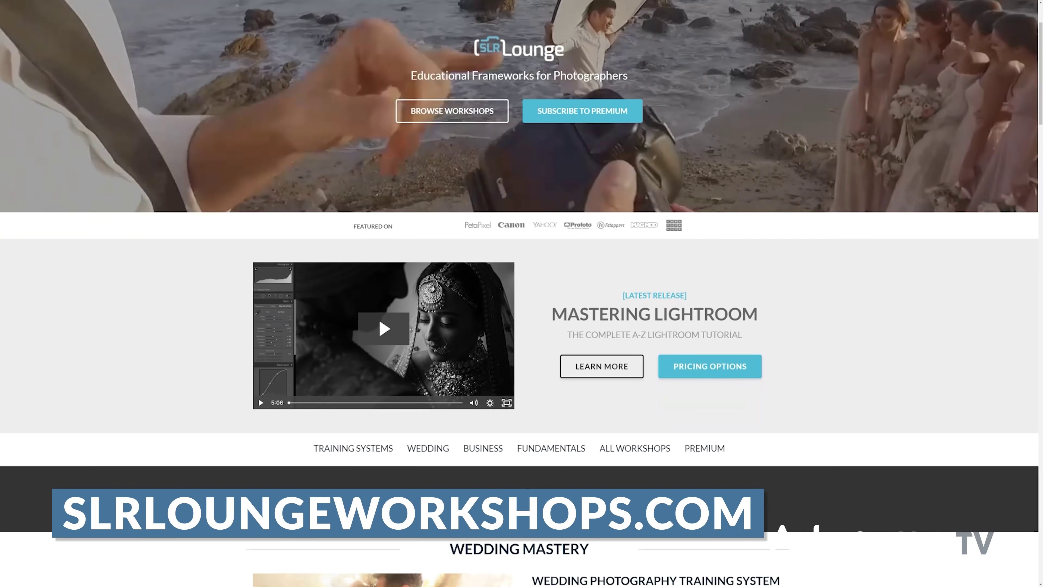
pyautogui.scroll(-3, 522, 293)
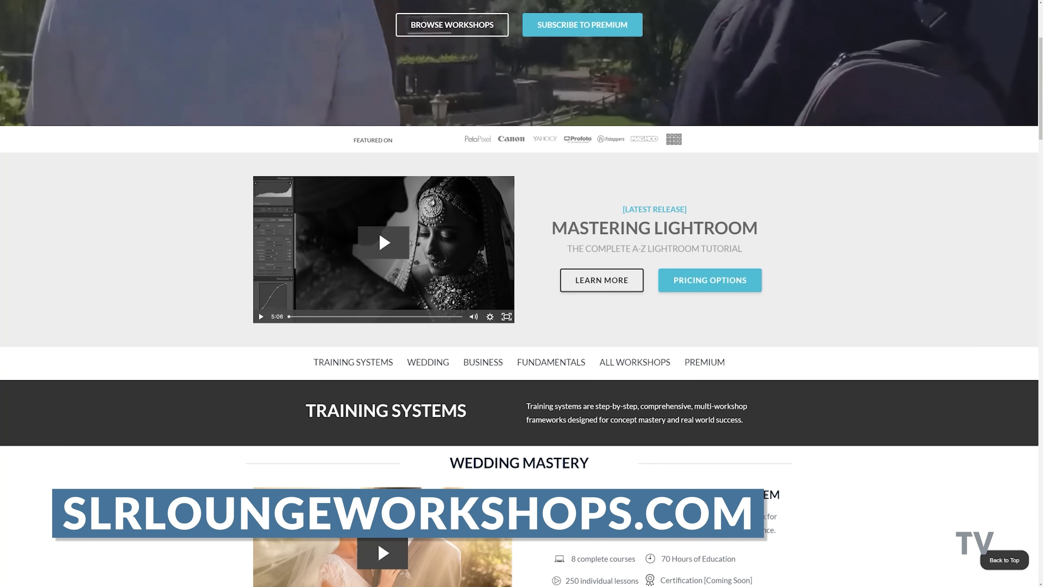
pyautogui.scroll(-3, 522, 294)
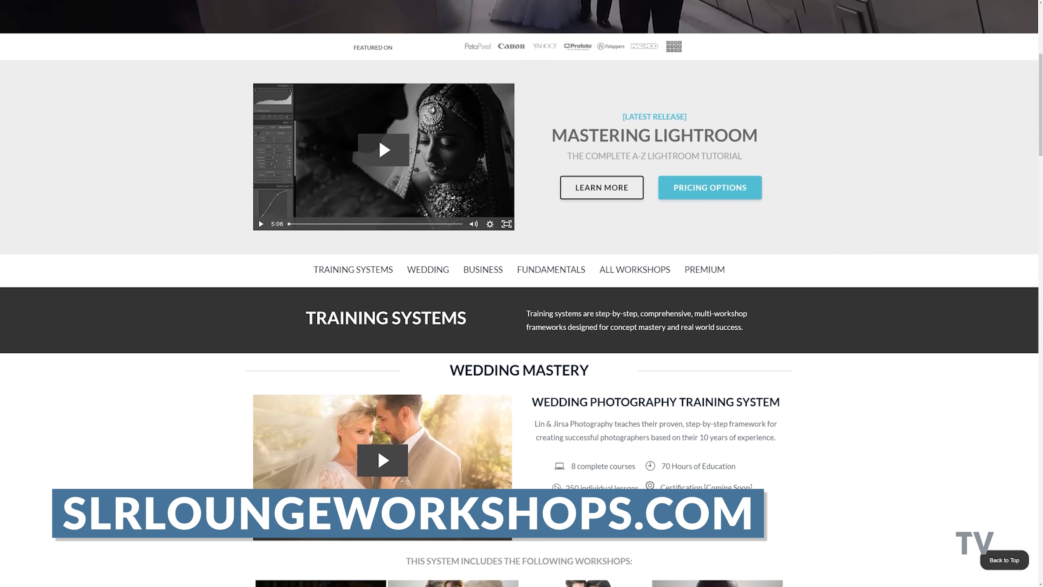